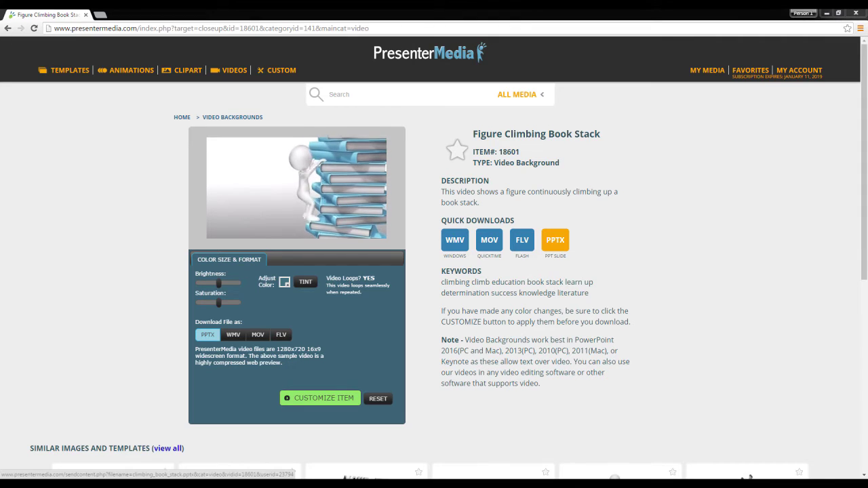
- Download the Figure Climbing Book Stack video as a PPTX slide, and generate a customized WMV version recoloured with green #5d7f07
click(556, 239)
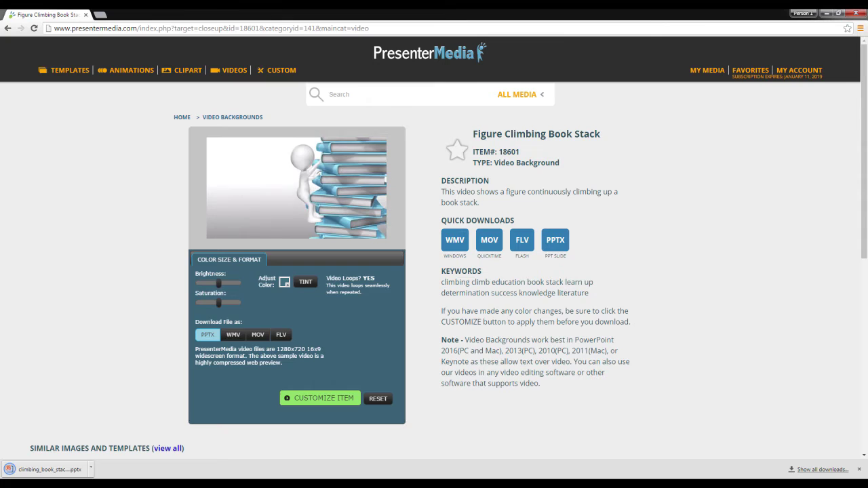
click(285, 282)
drag(274, 323, 235, 273)
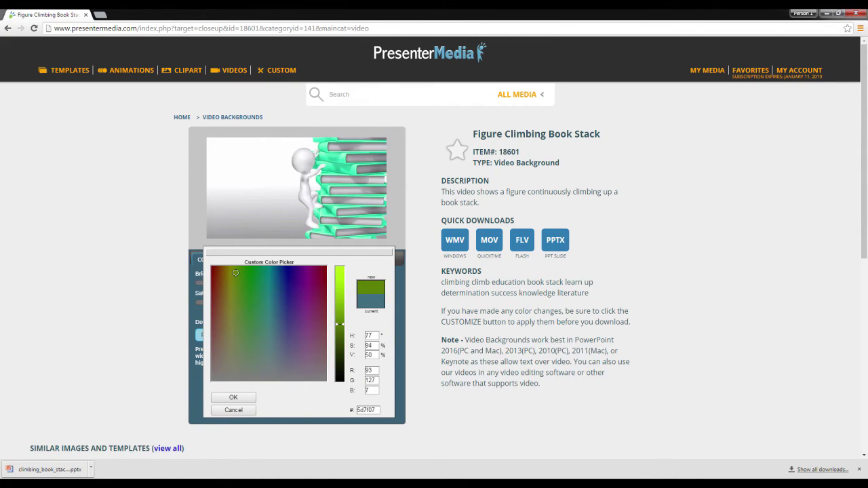
click(233, 398)
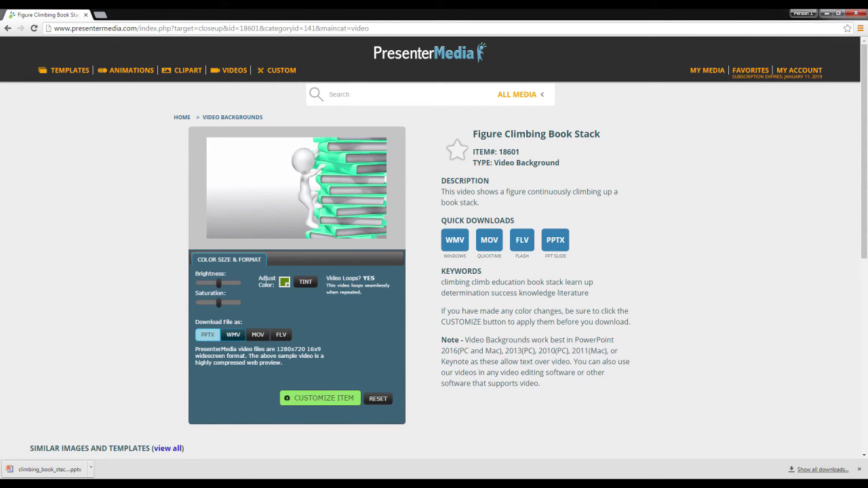
click(233, 335)
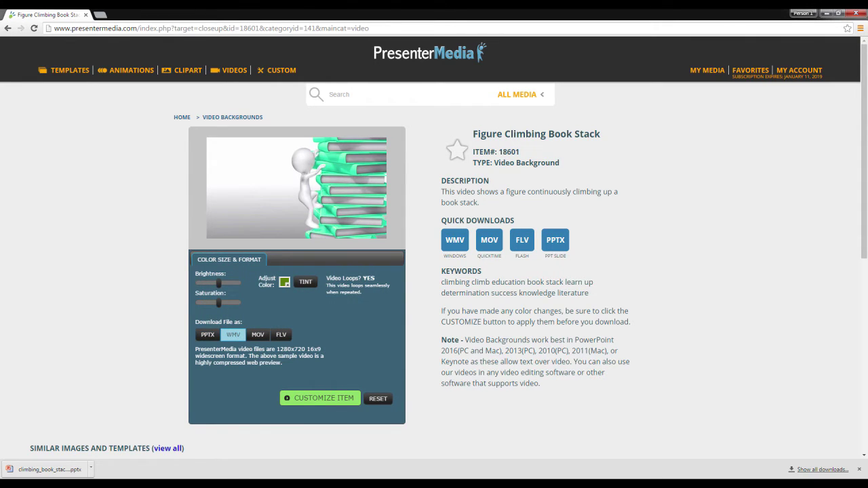
click(318, 398)
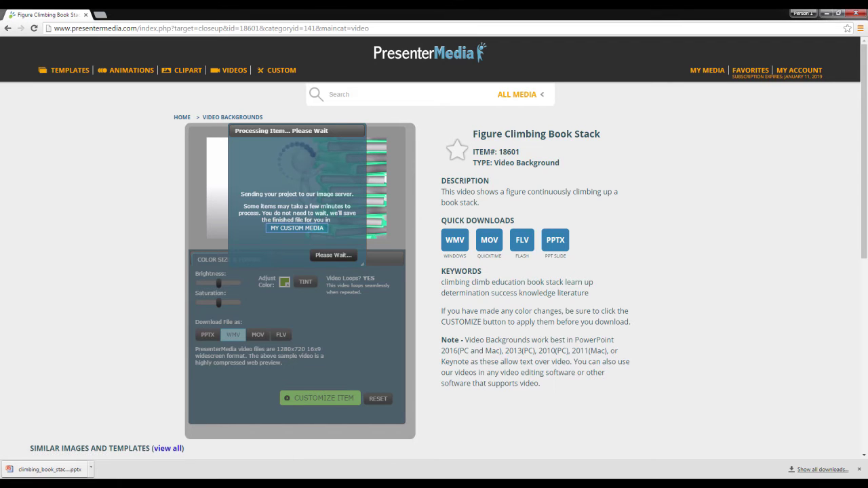
- Open the downloaded climbing_book_stack PPTX file in PowerPoint
click(57, 469)
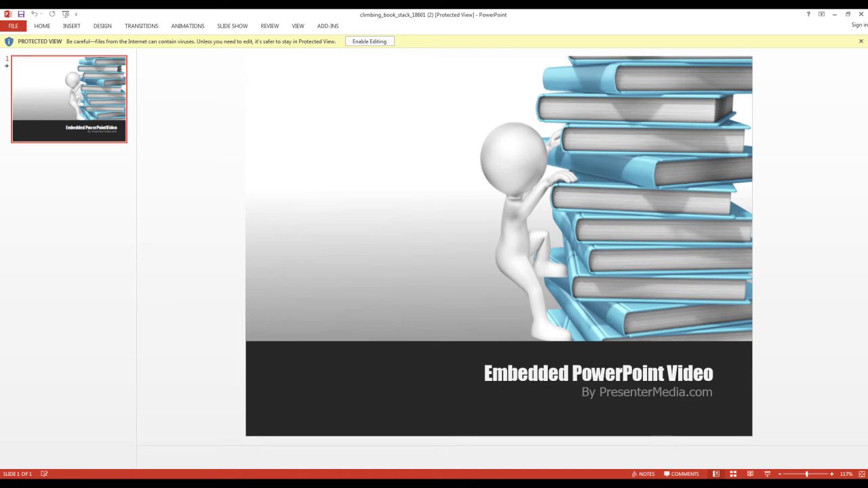
- Examine the title placeholder, the subtitle placeholder and the embedded video on the slide
click(517, 373)
key(Escape)
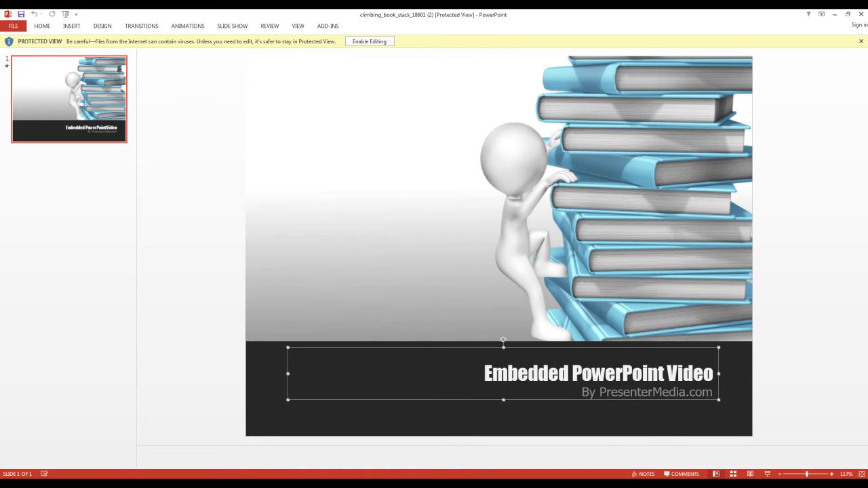
click(540, 376)
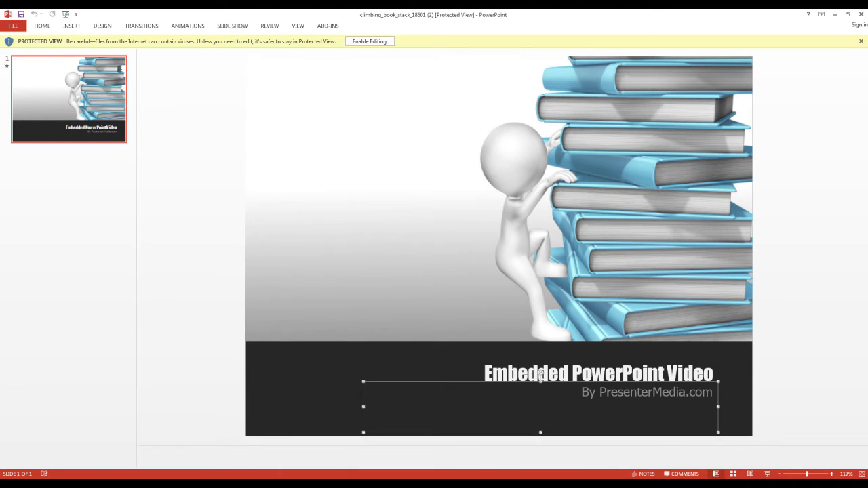
click(572, 373)
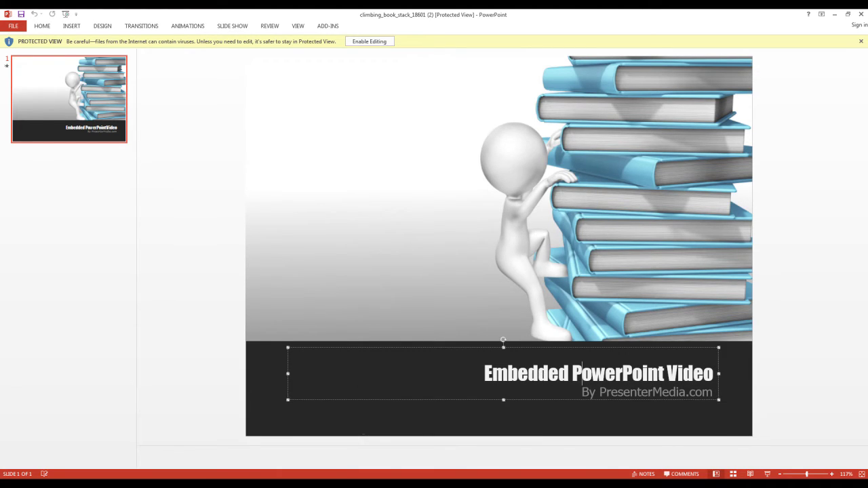
key(Escape)
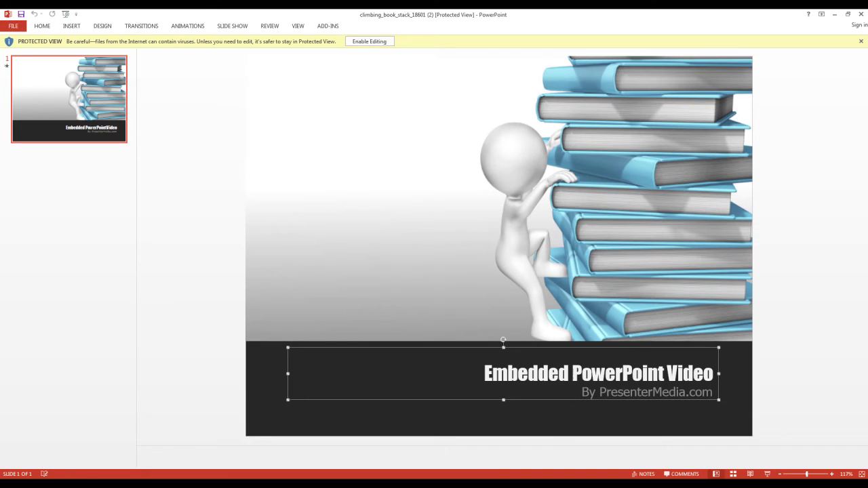
click(540, 377)
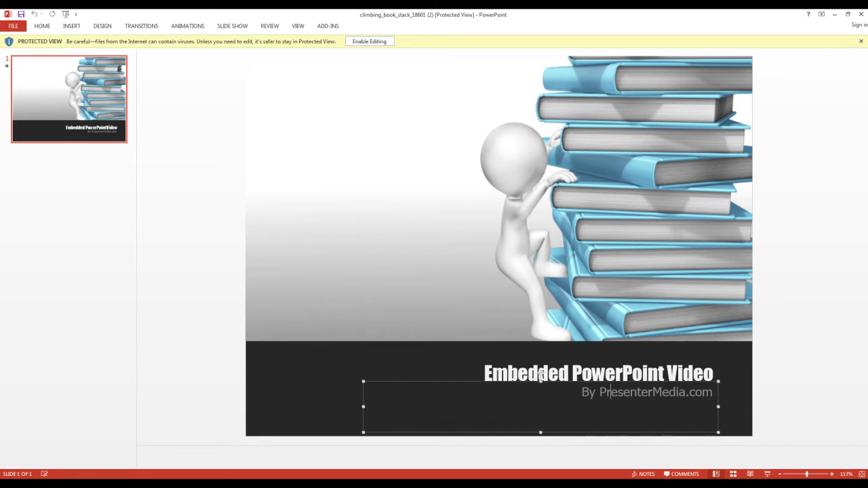
key(Escape)
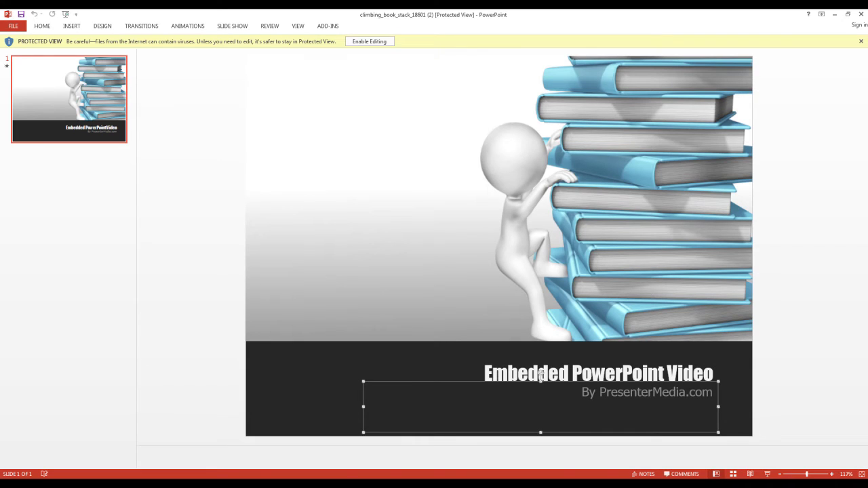
mouse_move(499, 271)
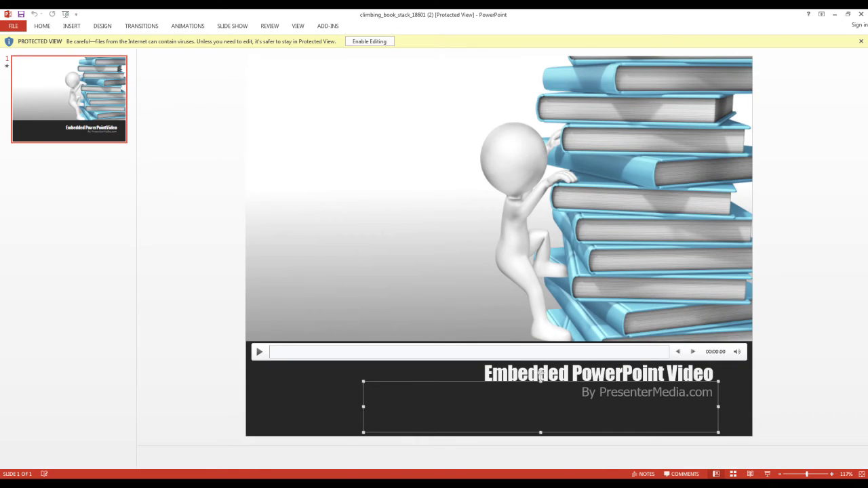
click(70, 52)
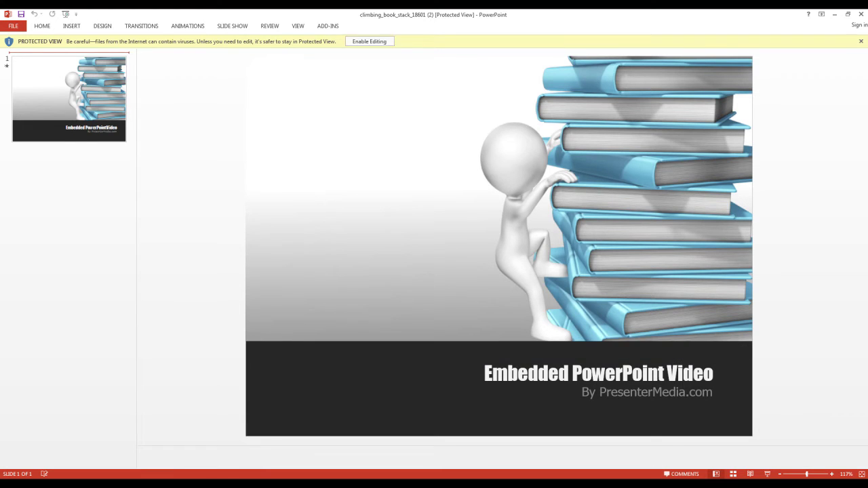
- Enable editing for the protected presentation
click(369, 42)
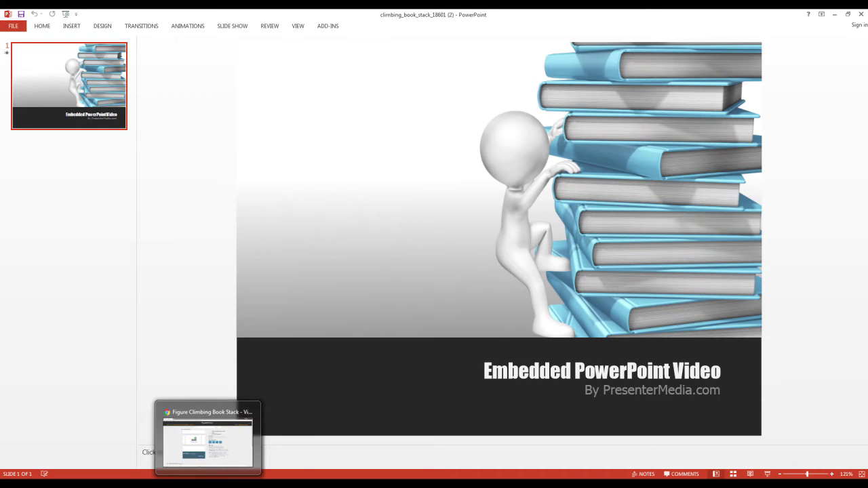
- Switch to the browser and look up the PresenterMedia FAQ troubleshooting answer and walkthrough about errors opening a downloaded template
click(208, 484)
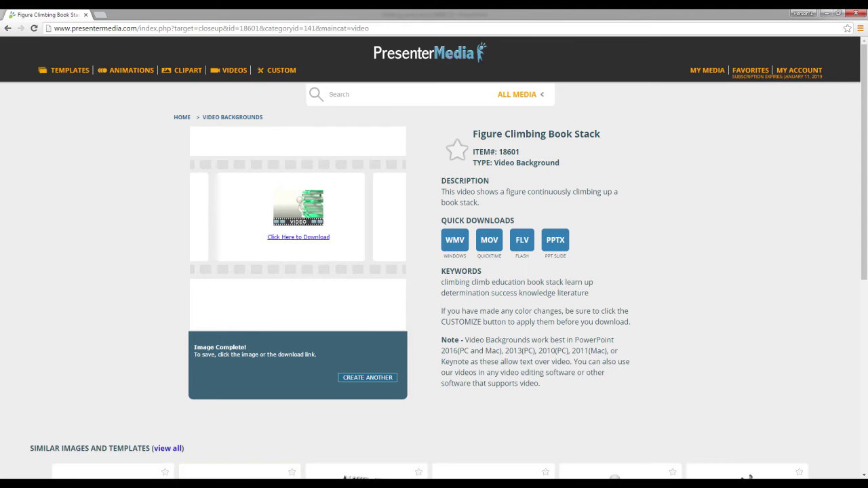
scroll(434, 271, down, 5)
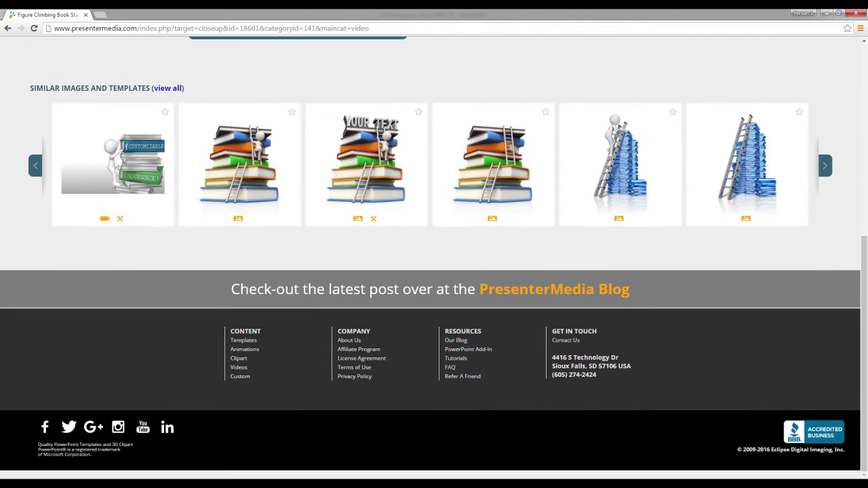
click(449, 367)
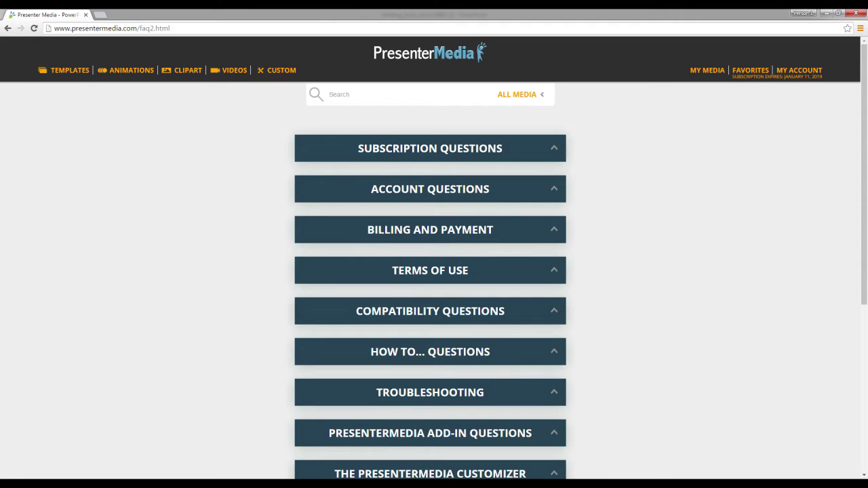
click(430, 393)
scroll(430, 390, down, 1)
click(430, 381)
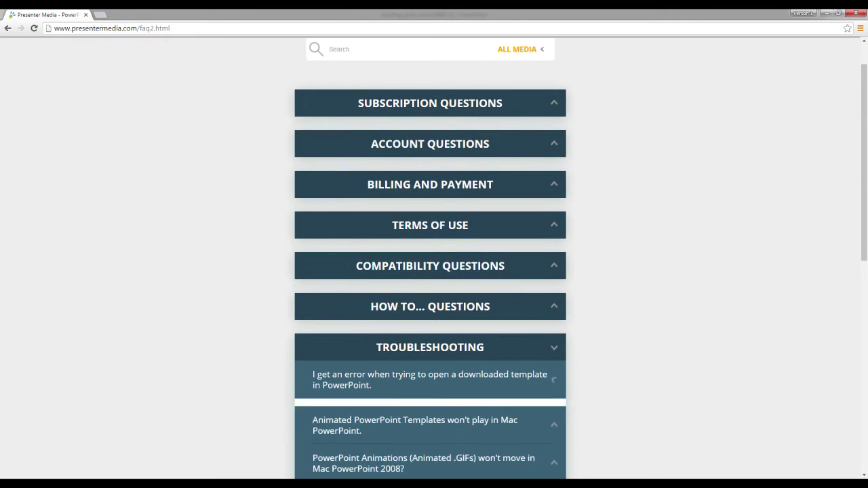
scroll(429, 381, down, 2)
scroll(430, 271, down, 1)
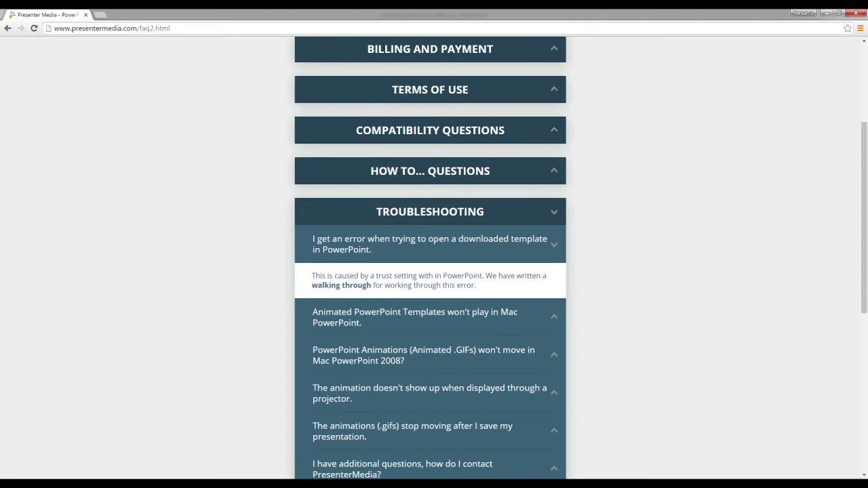
click(341, 285)
click(8, 28)
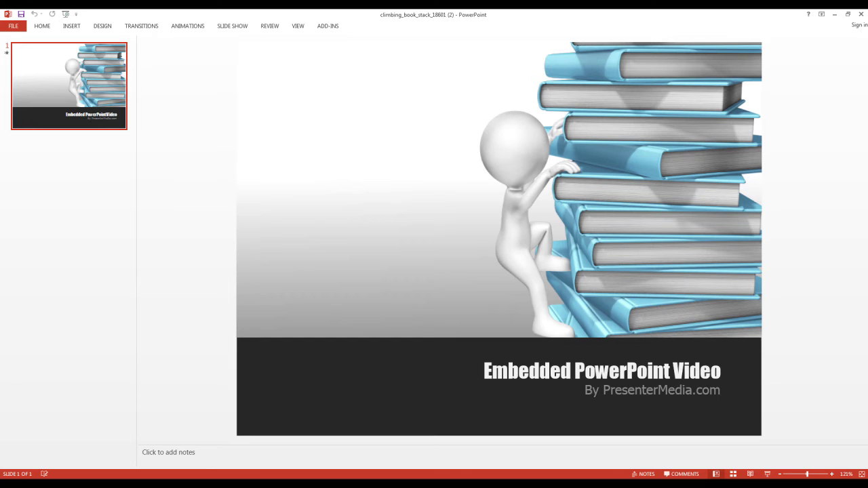
- Delete the "Embedded PowerPoint Video" title and the "By PresenterMedia.com" subtitle from the slide
click(574, 371)
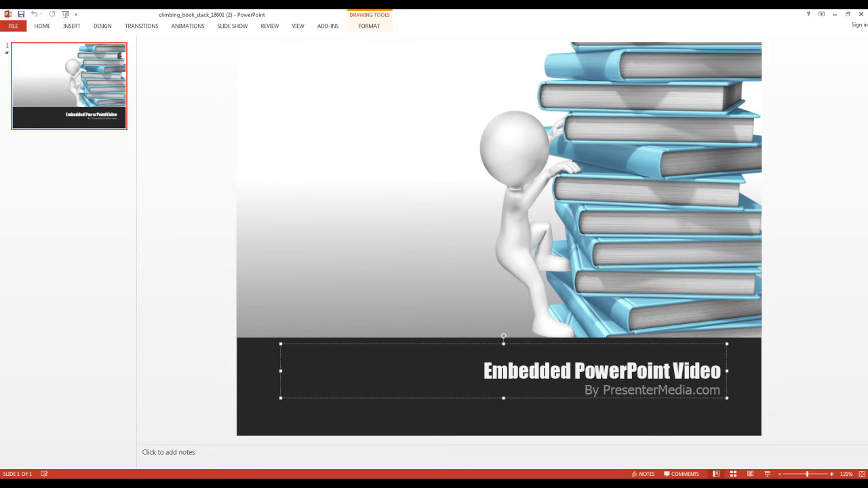
click(575, 344)
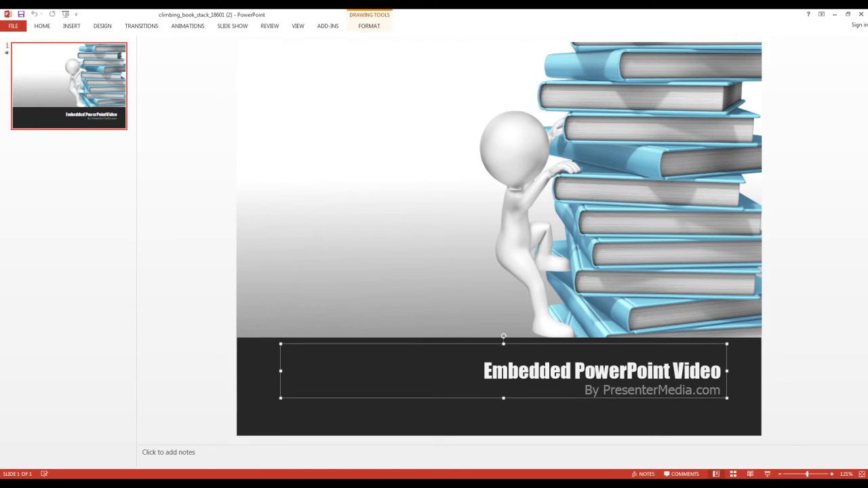
key(Delete)
key(Tab)
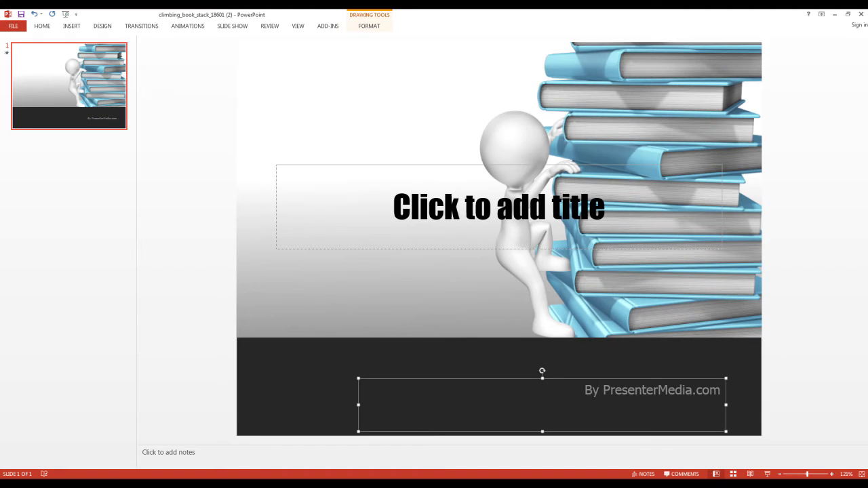
key(Delete)
- Remove the empty title and subtitle placeholders so that only the video is left on the slide
key(Tab)
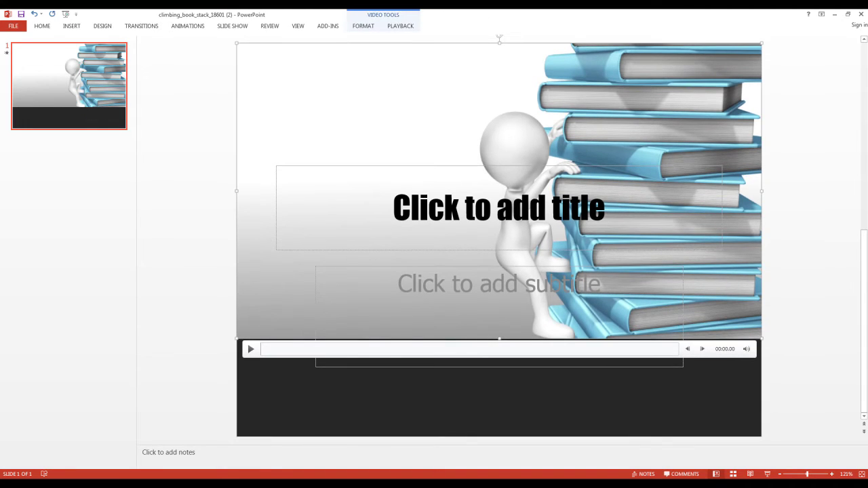
key(Tab)
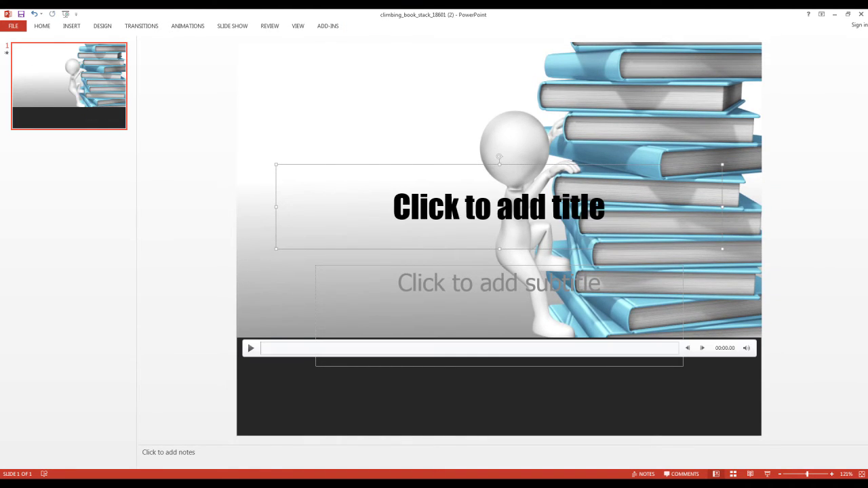
key(Delete)
key(Tab)
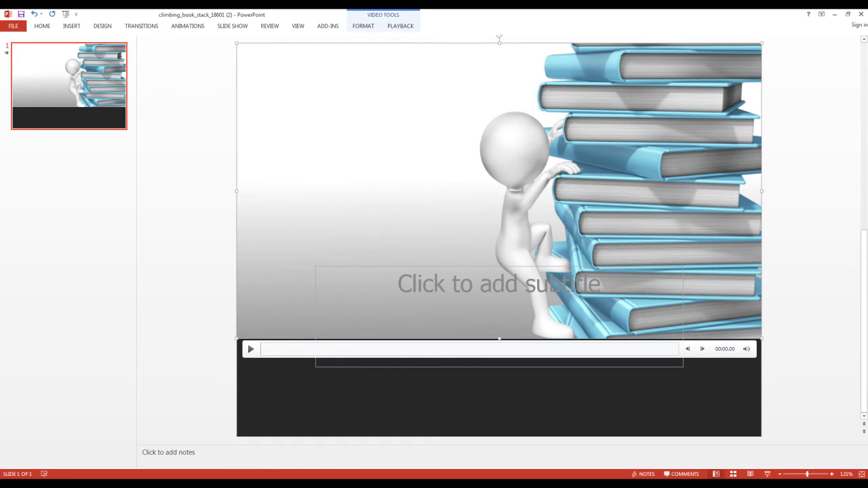
key(Tab)
key(Delete)
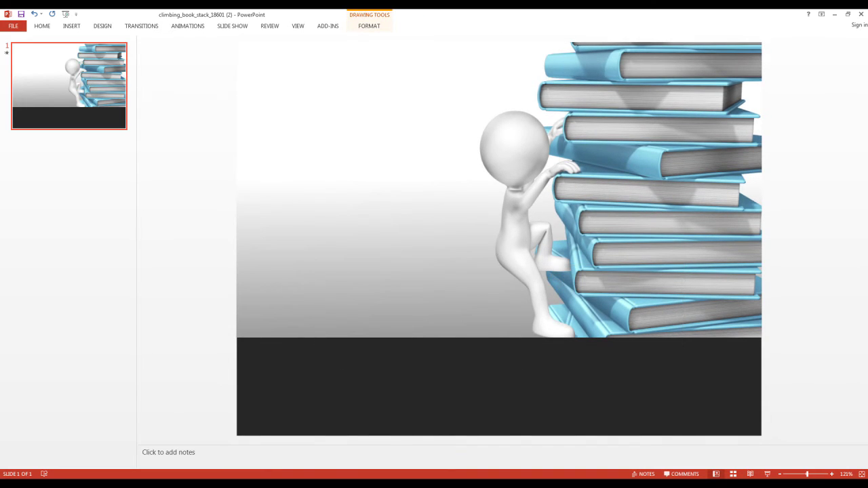
- Format the slide background with a solid white fill
right_click(496, 376)
click(536, 452)
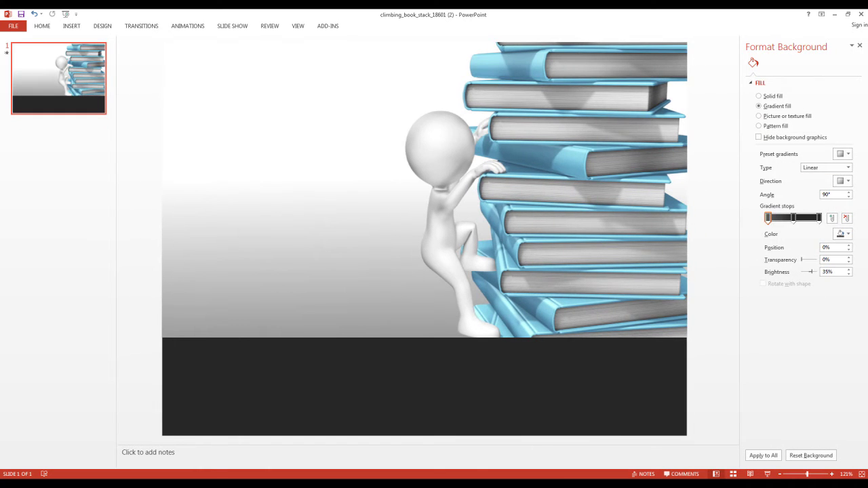
click(842, 154)
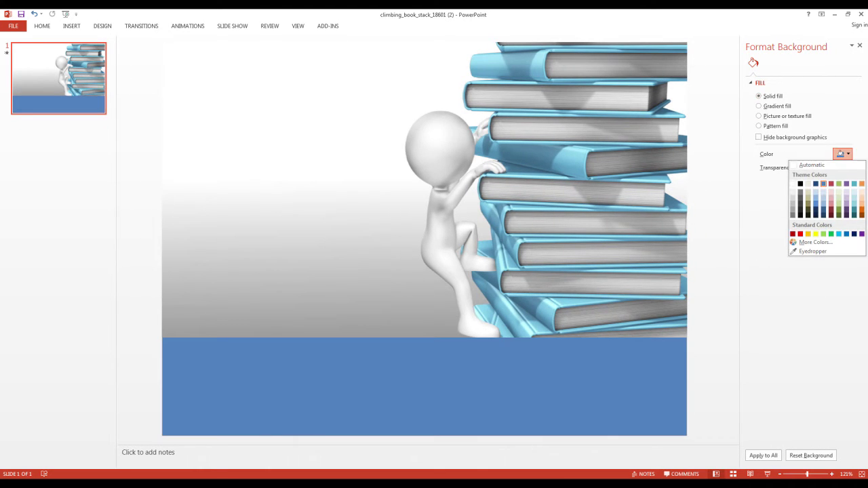
click(792, 183)
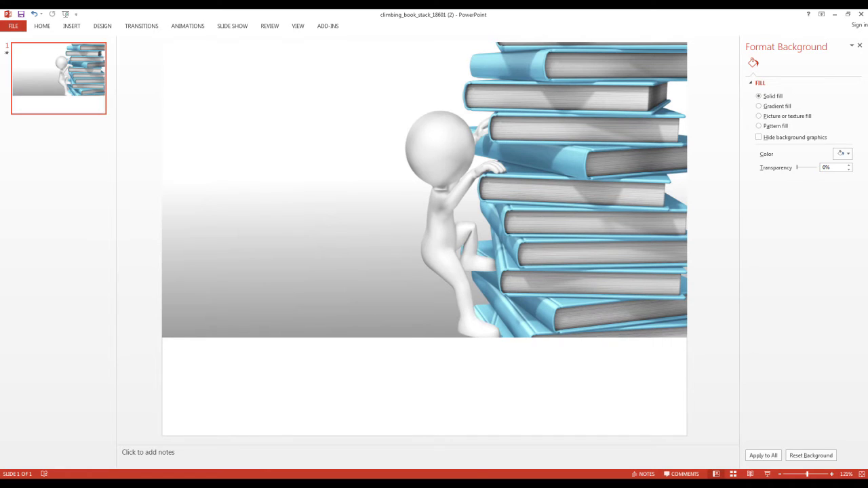
- Change the slide size of the presentation to widescreen
click(103, 25)
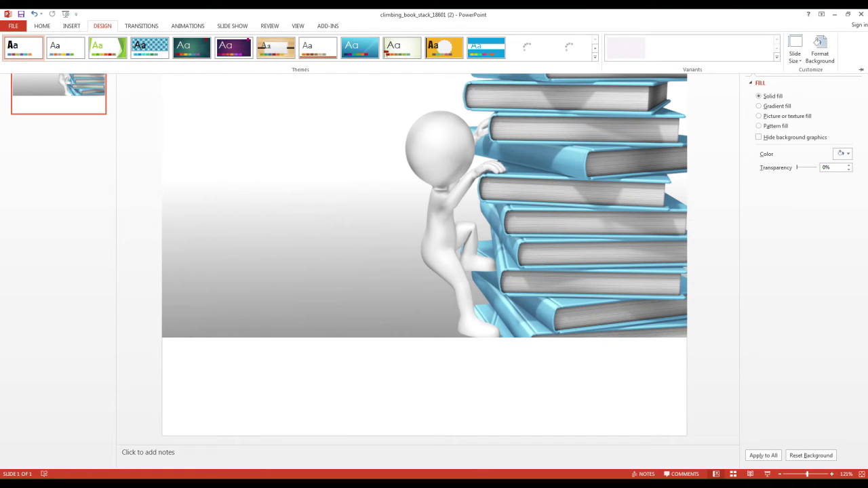
click(794, 49)
click(823, 73)
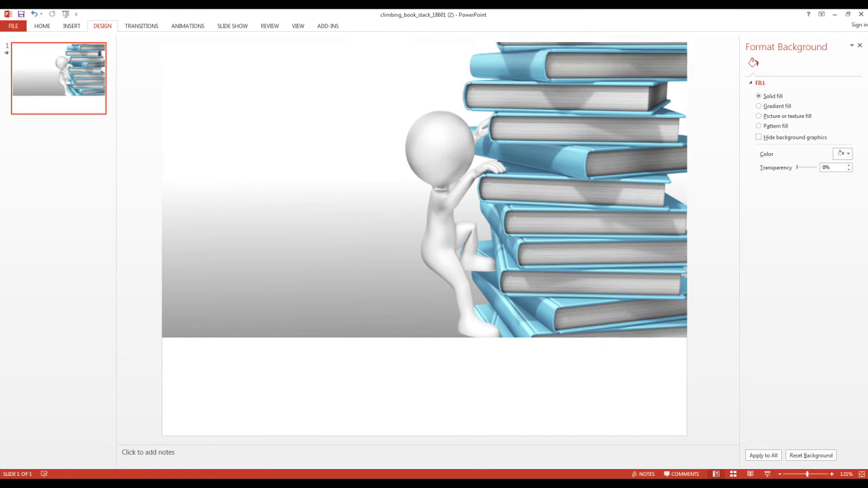
- Reposition and enlarge the climbing figure video so it fills the whole widescreen slide
drag(425, 203, 350, 197)
drag(574, 323, 723, 407)
key(Escape)
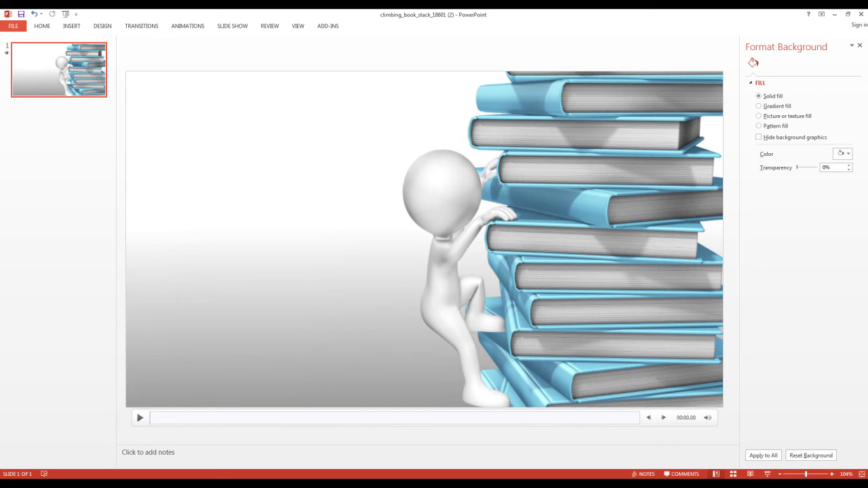
- Create a new blank presentation
click(12, 26)
click(17, 64)
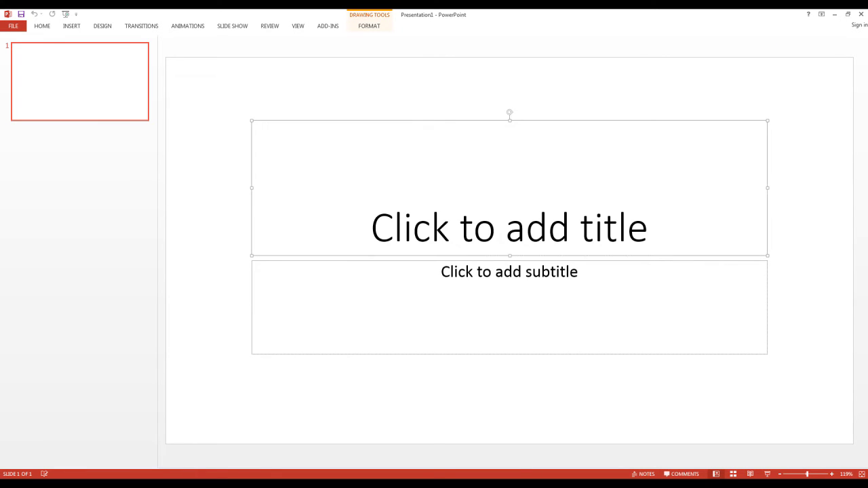
- Delete the title and subtitle placeholders from the first slide of the new presentation
key(Delete)
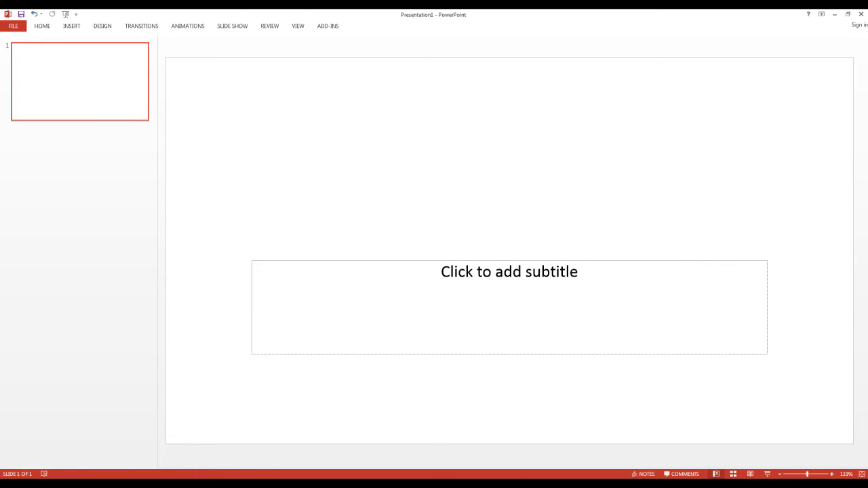
key(Tab)
key(Delete)
- Copy the climbing figure video from the climbing_book_stack_18601 (2) presentation and paste it onto the blank slide in Presentation1
click(292, 483)
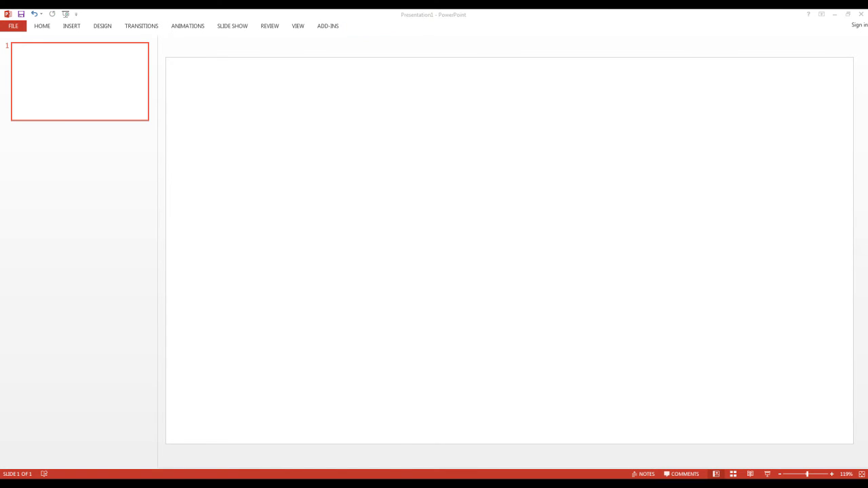
click(242, 442)
key(Tab)
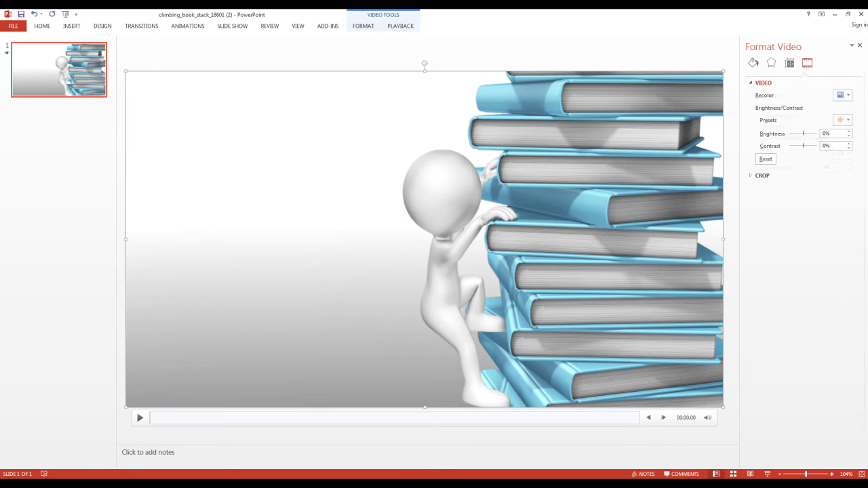
key(alt+Tab)
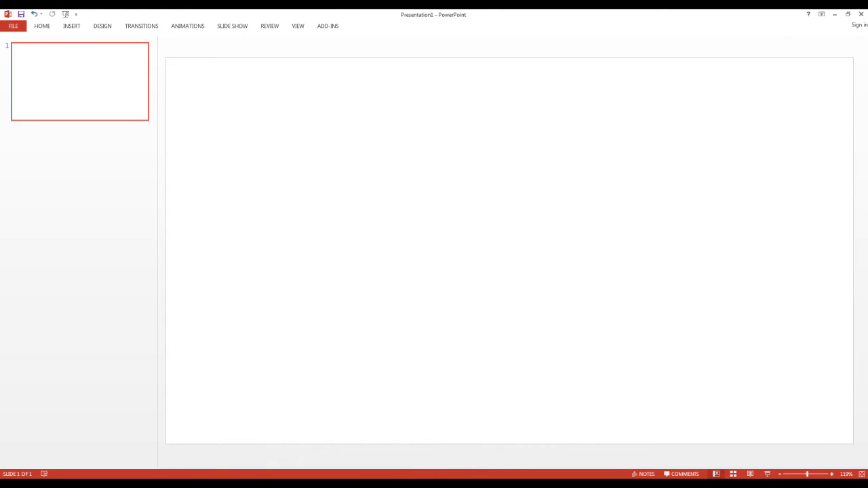
key(ctrl+v)
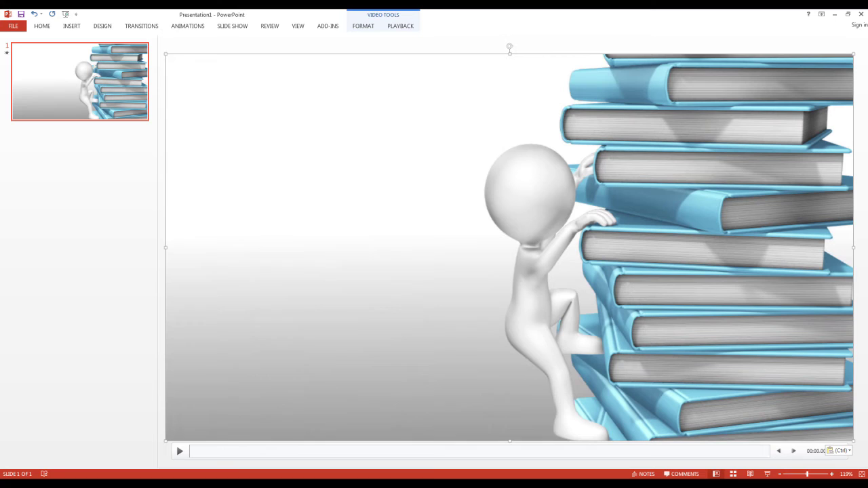
- Add a second slide and start inserting a video from a computer file into its content placeholder
right_click(76, 163)
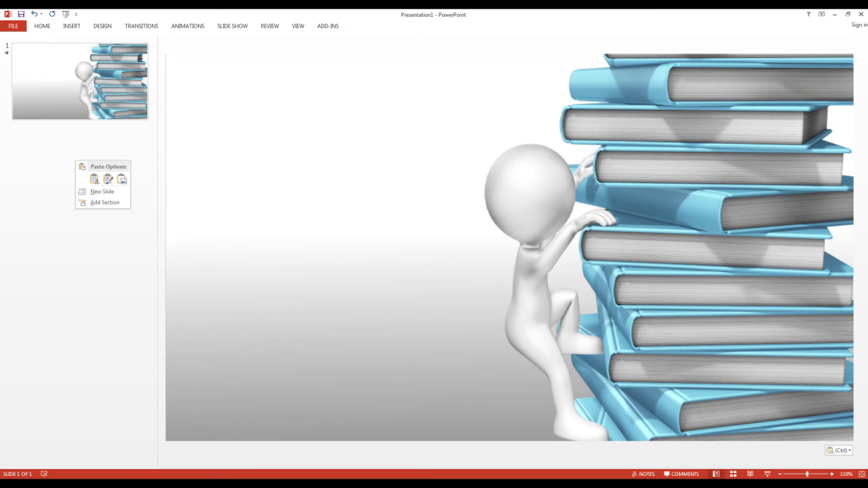
click(102, 192)
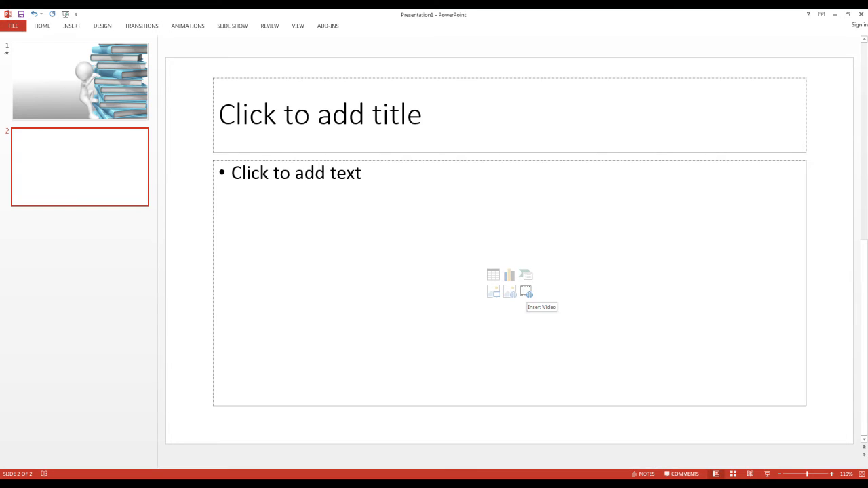
click(527, 293)
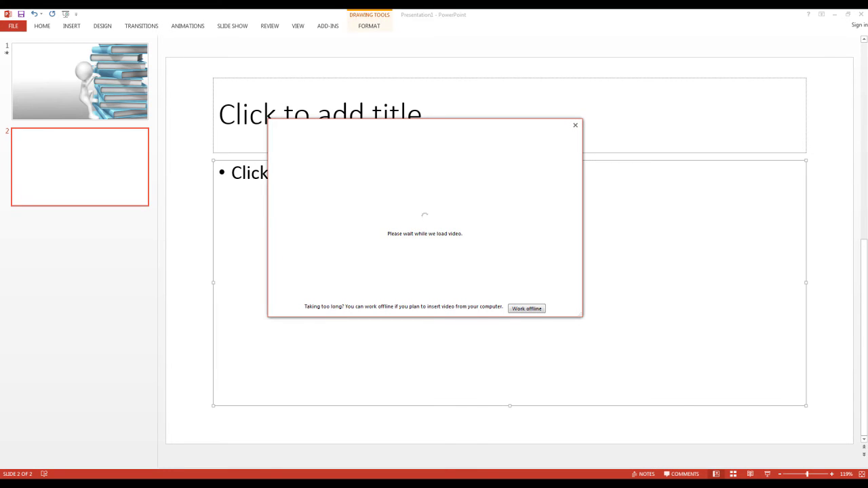
click(465, 171)
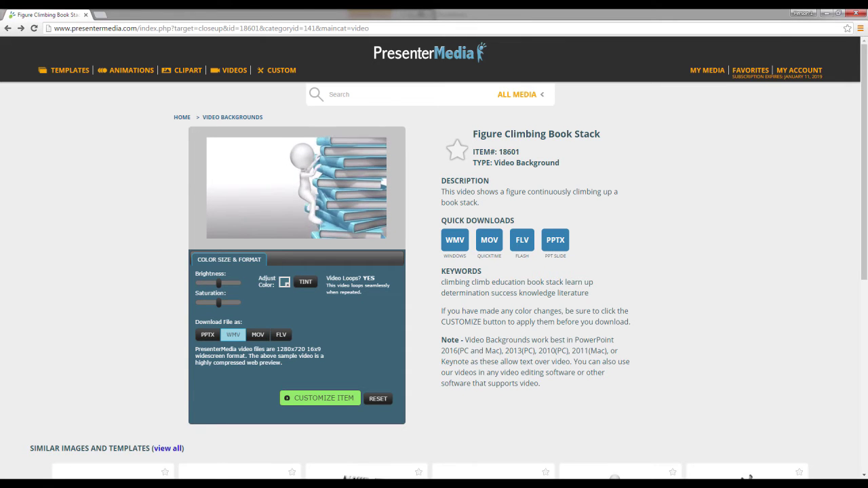
- Switch to PresenterMedia in the browser and download the customized green book stack WMV video from My Media
click(708, 71)
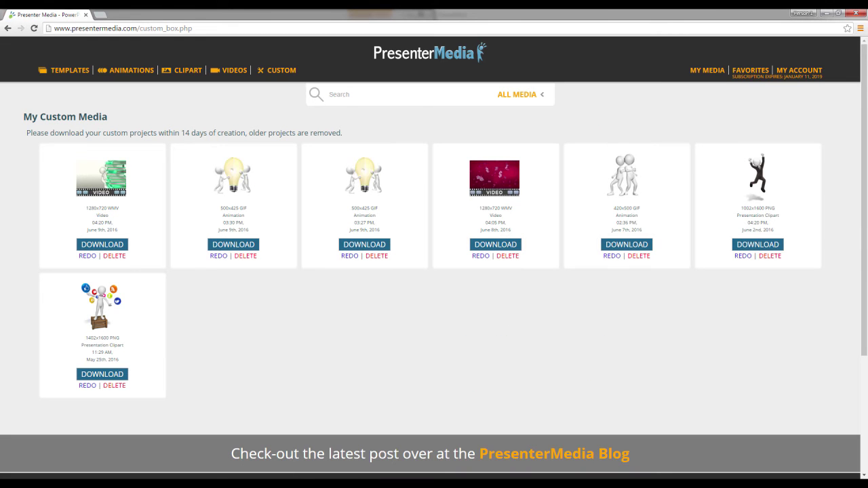
click(102, 244)
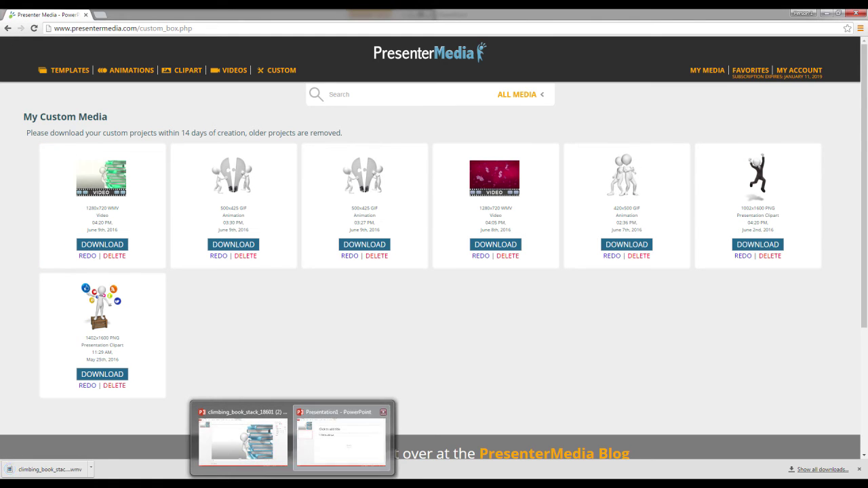
- Insert climbing_book_stack_18601 (1) from the Downloads folder into slide 2 of Presentation1 and delete the slide's empty title placeholder
click(339, 434)
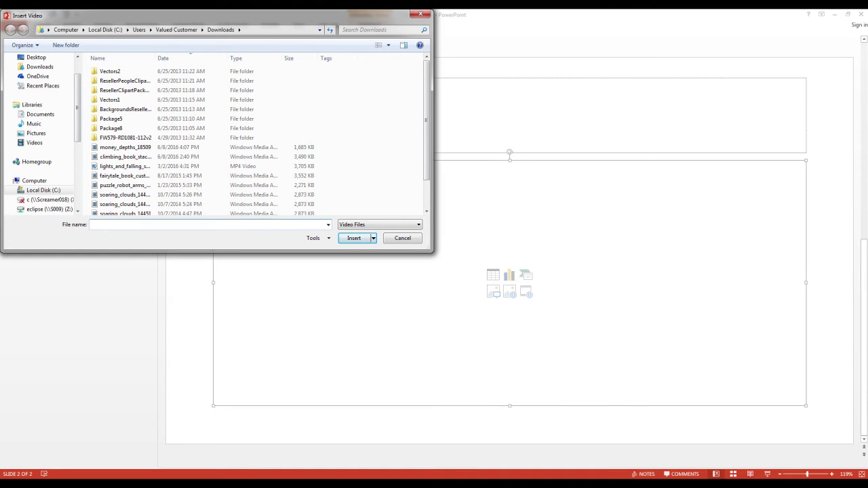
click(125, 147)
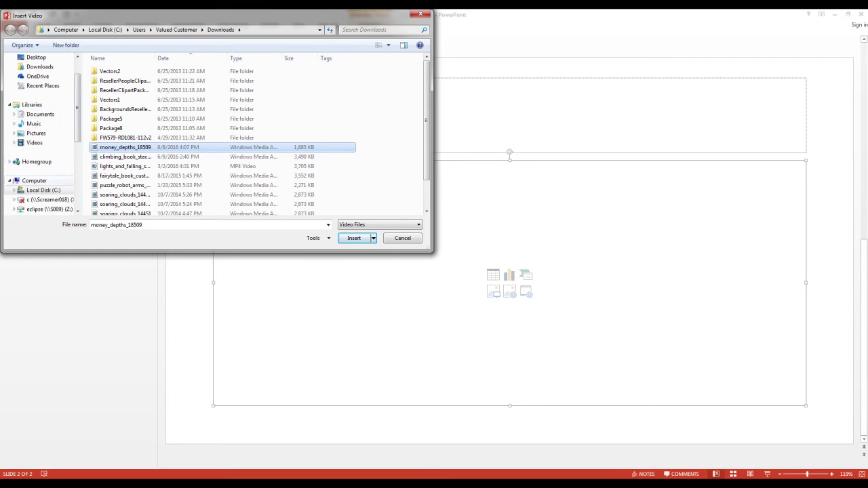
click(39, 67)
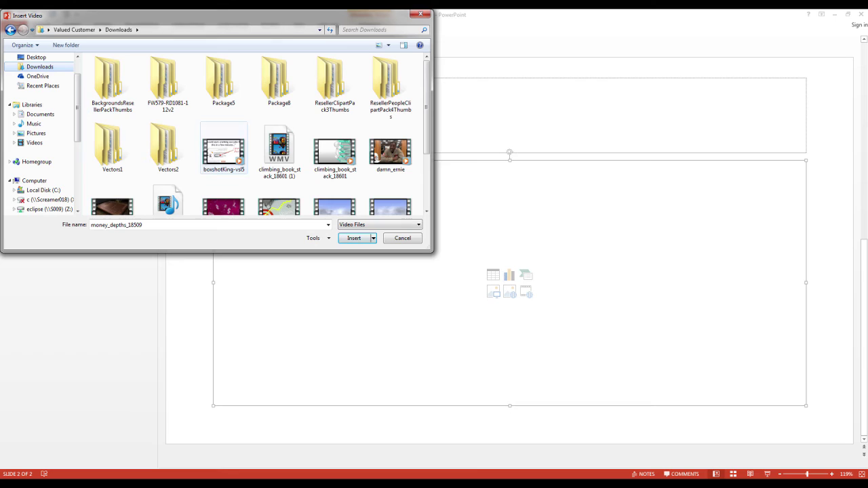
click(335, 153)
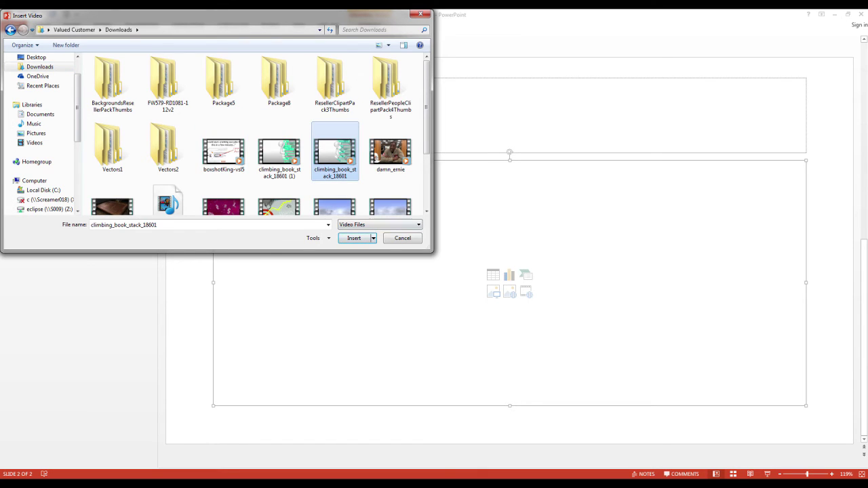
click(279, 153)
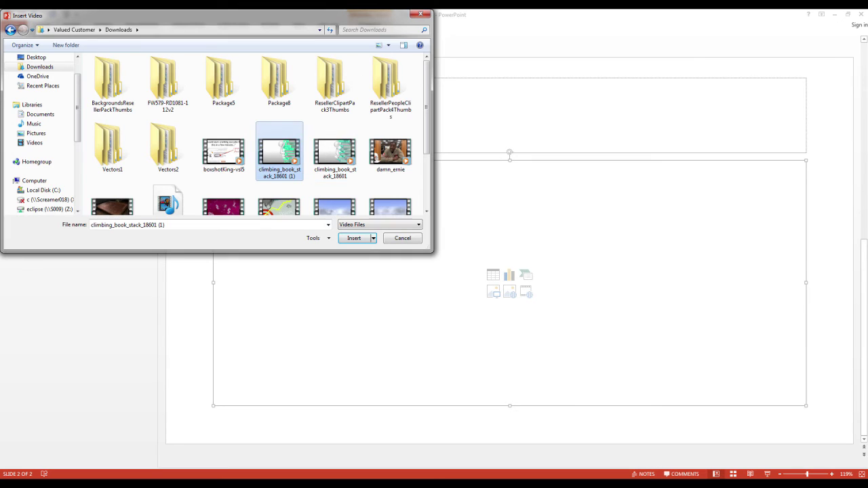
click(353, 238)
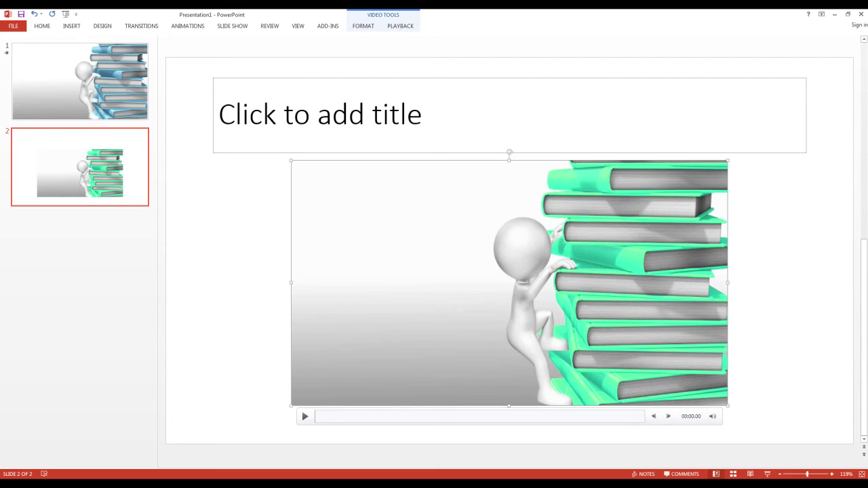
click(379, 153)
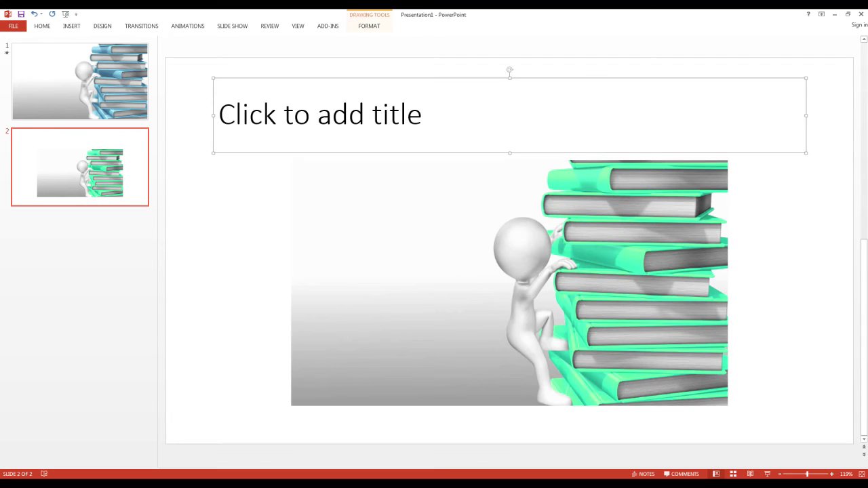
key(Delete)
- Duplicate slide 2 and delete the video and the text placeholder from the duplicate to leave it blank
right_click(41, 301)
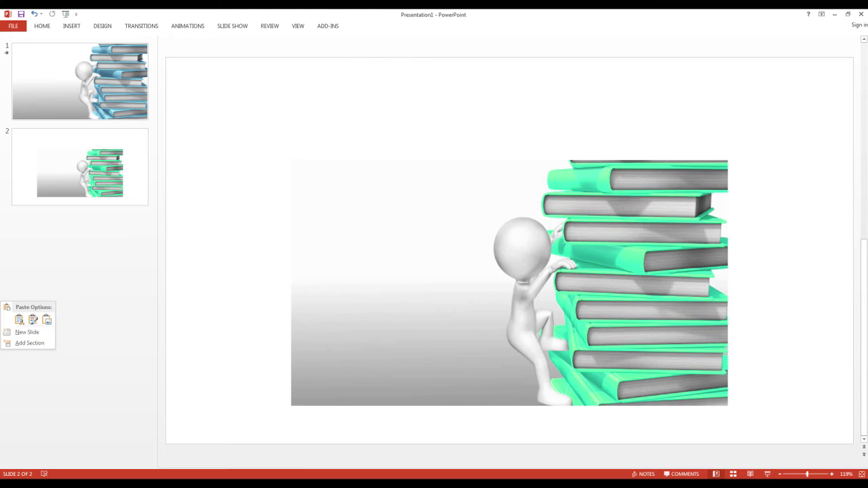
click(70, 183)
right_click(70, 183)
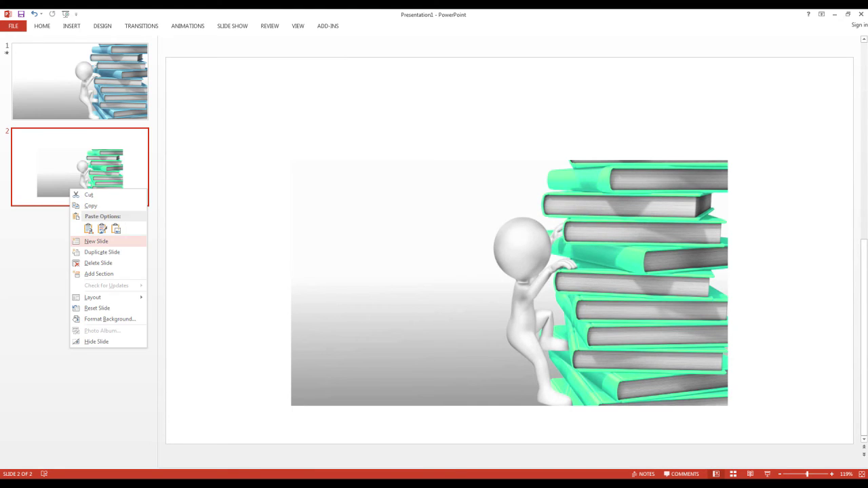
click(88, 251)
click(380, 271)
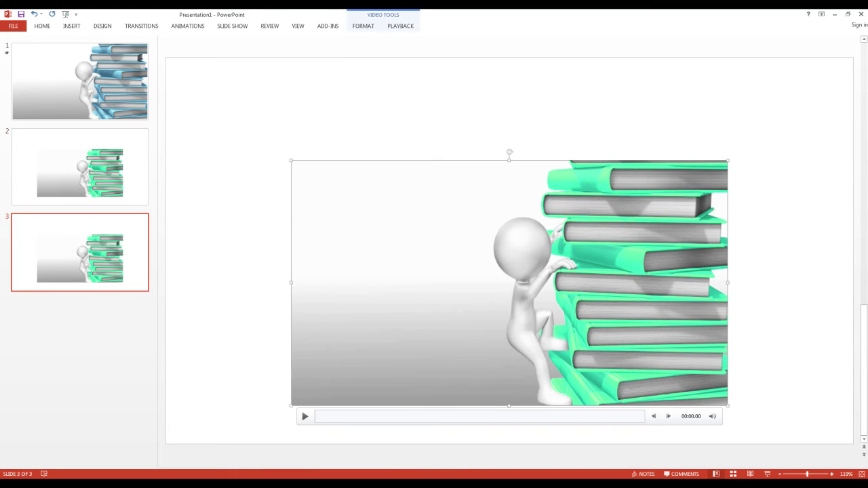
key(Delete)
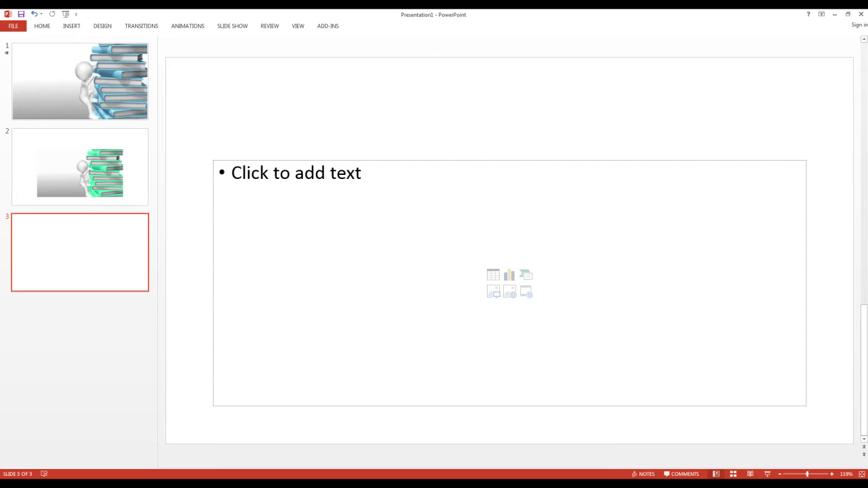
key(Delete)
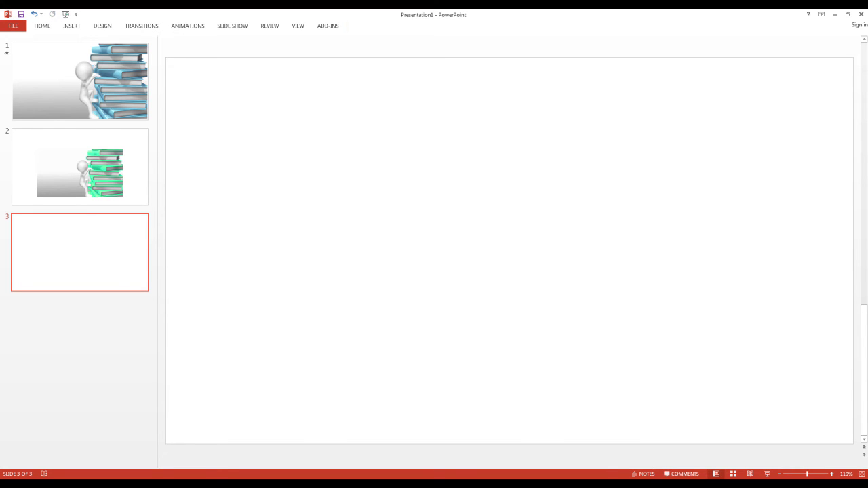
- Insert the climbing_book_stack_18601 (1) video from the PC onto blank slide 3
click(71, 26)
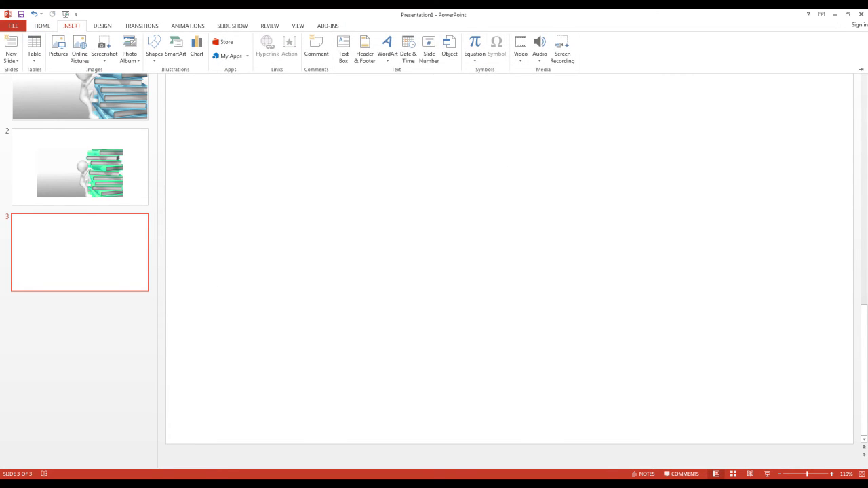
click(521, 50)
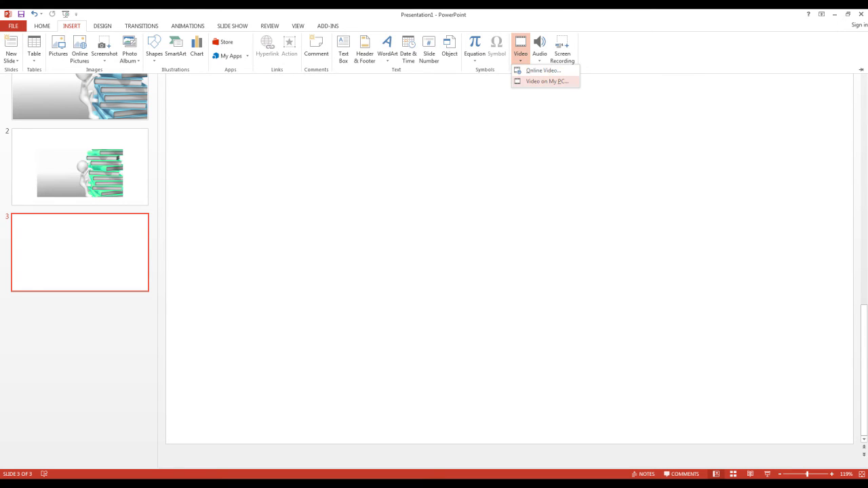
click(546, 80)
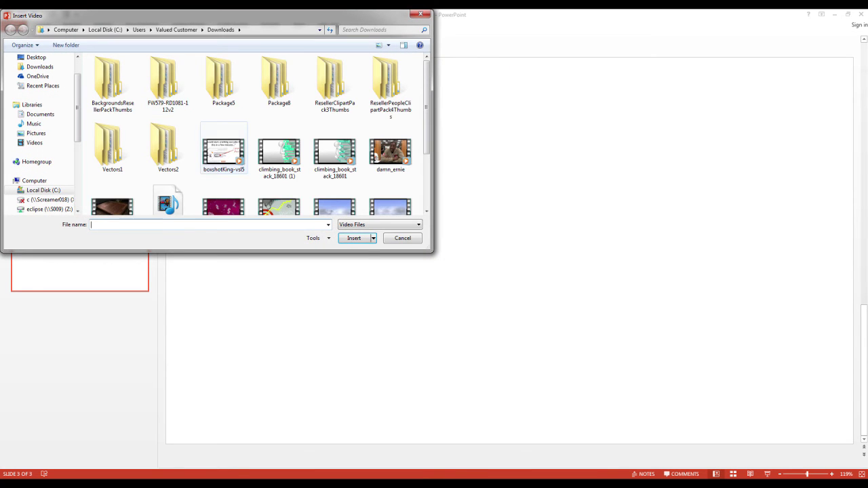
click(279, 151)
click(354, 238)
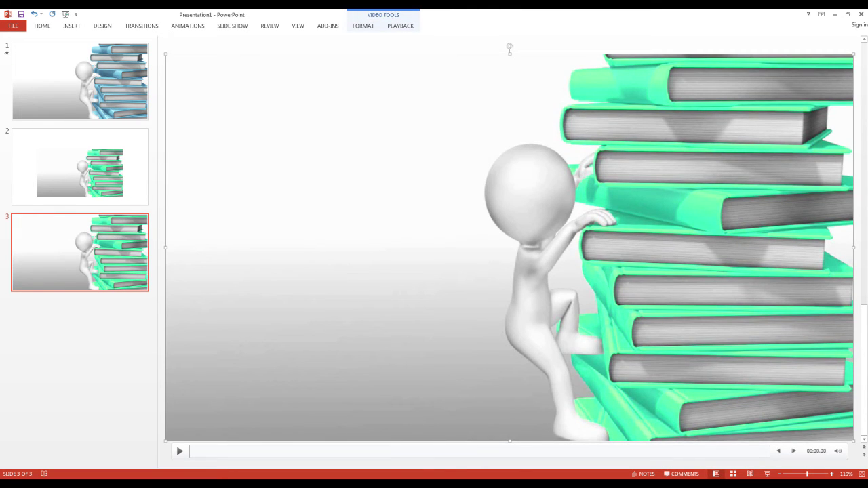
- Add a fourth slide and delete its title and text placeholders
right_click(79, 338)
key(Up)
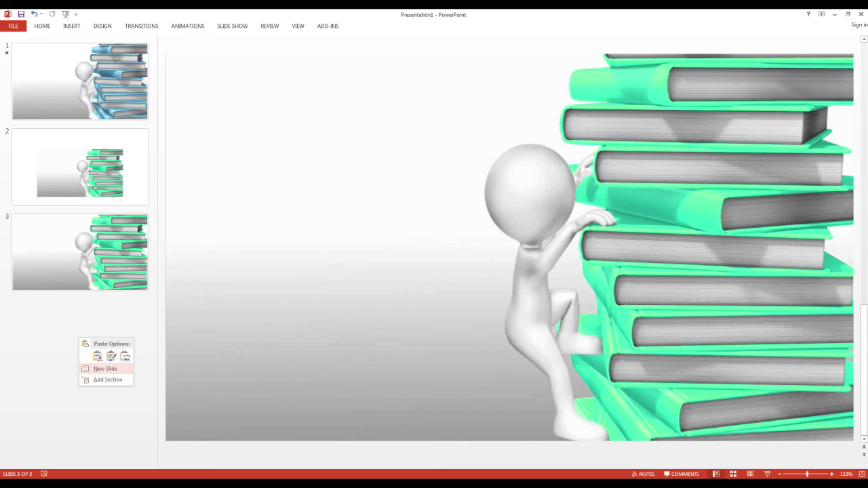
key(Return)
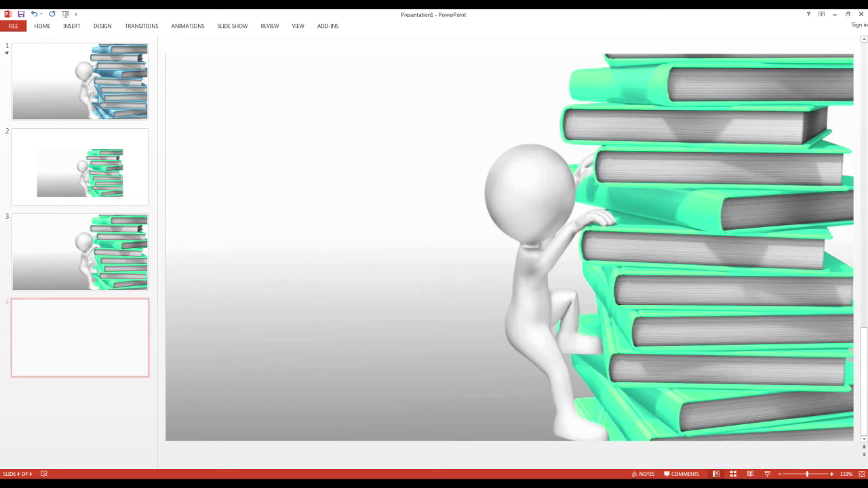
click(319, 115)
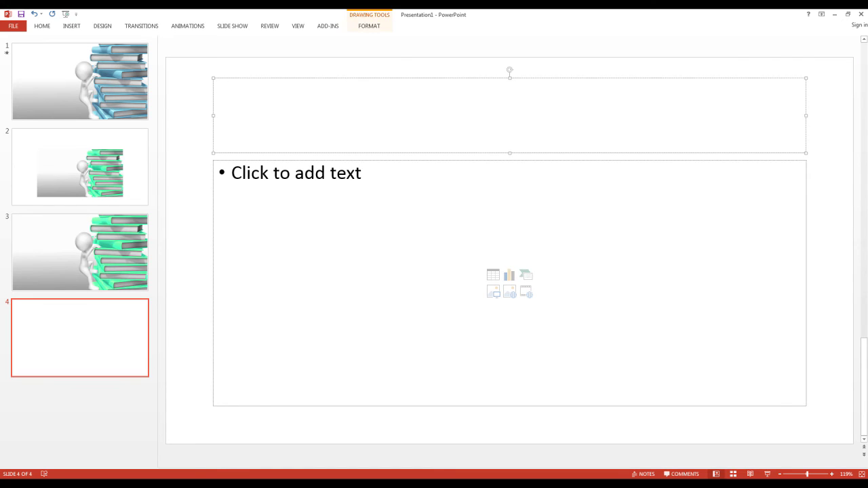
key(Escape)
key(Delete)
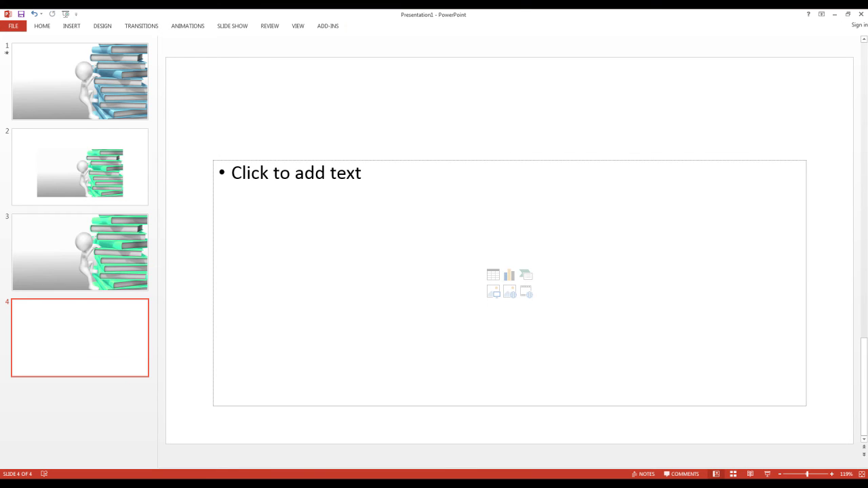
click(319, 174)
key(Escape)
key(Delete)
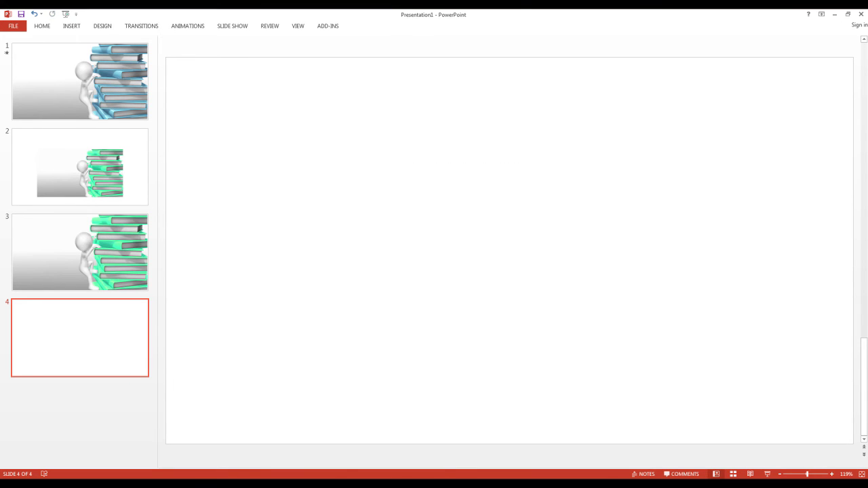
- Bring climbing_book_stack_18601 (1) from the Downloads folder window straight onto blank slide 4
key(alt+Tab)
click(537, 221)
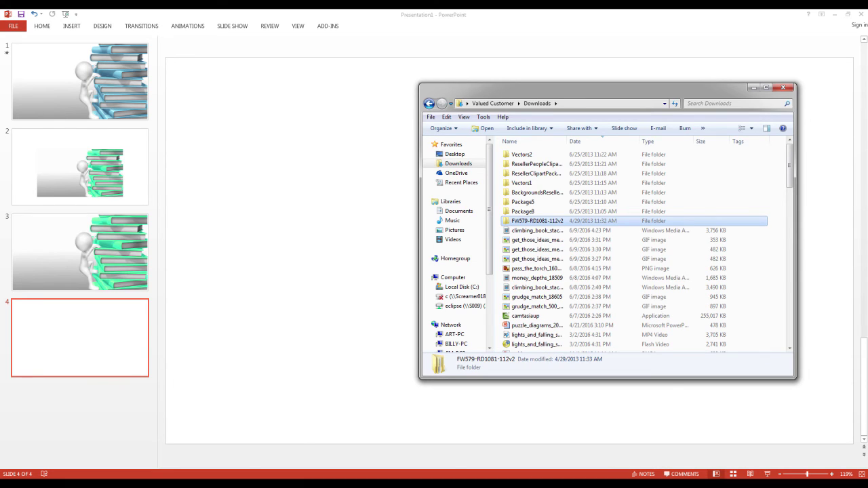
click(537, 231)
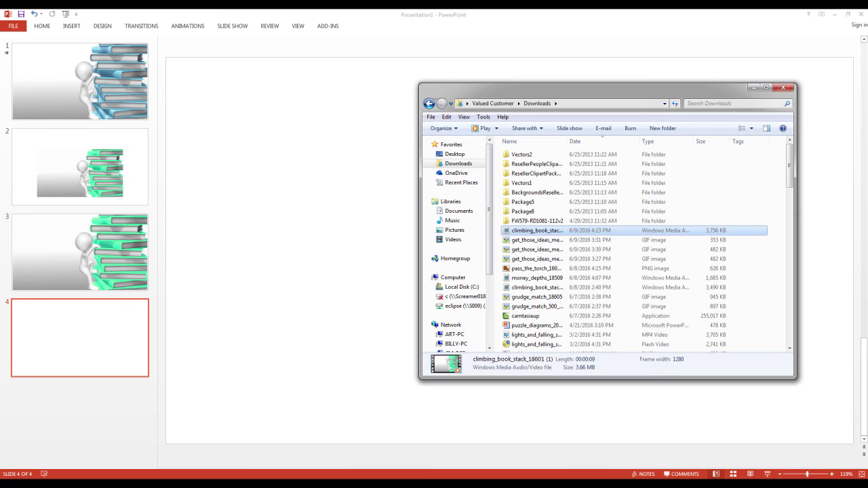
drag(536, 230, 297, 194)
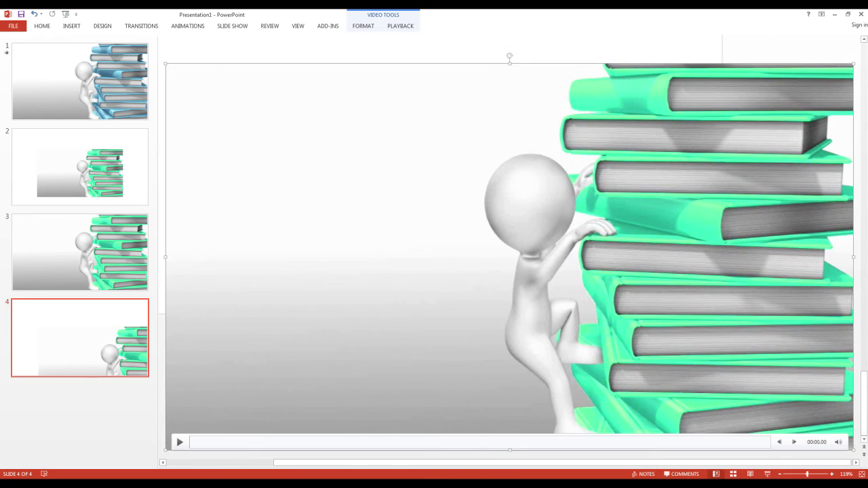
- Move the inserted video on slide 4 so that it covers the whole slide
drag(379, 231, 234, 127)
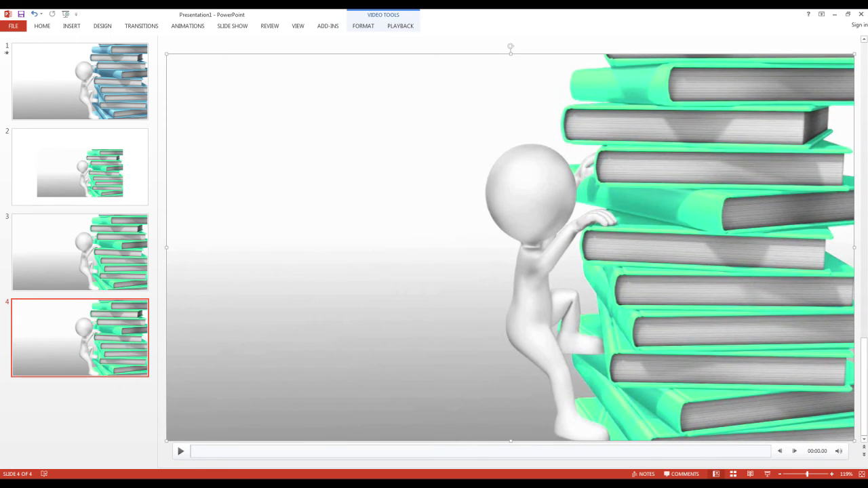
- Duplicate slide 4 and delete the video from the duplicate to leave slide 5 blank
right_click(45, 416)
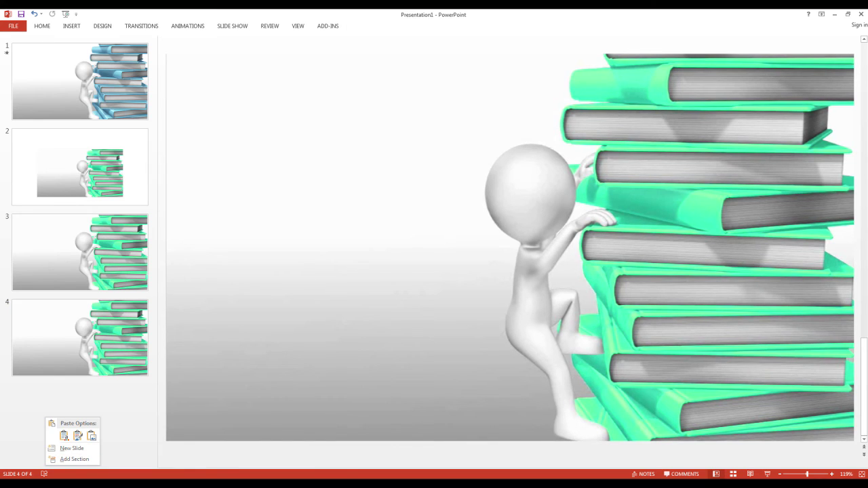
right_click(110, 343)
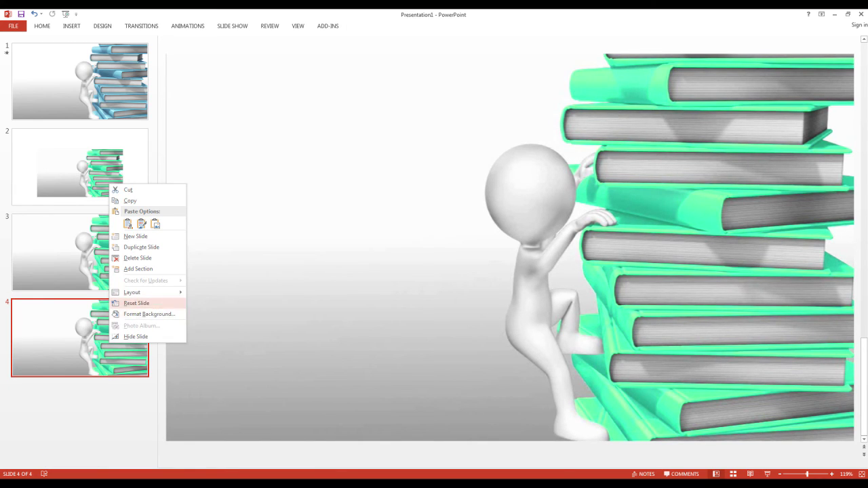
click(141, 246)
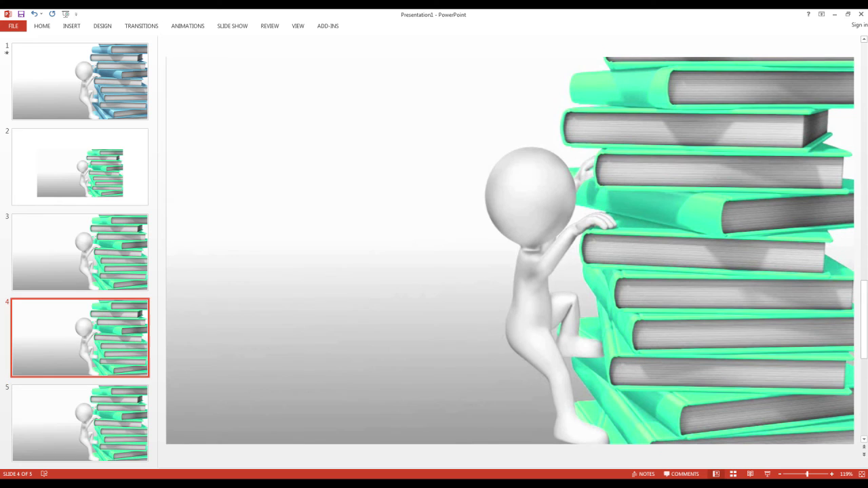
click(509, 251)
key(Delete)
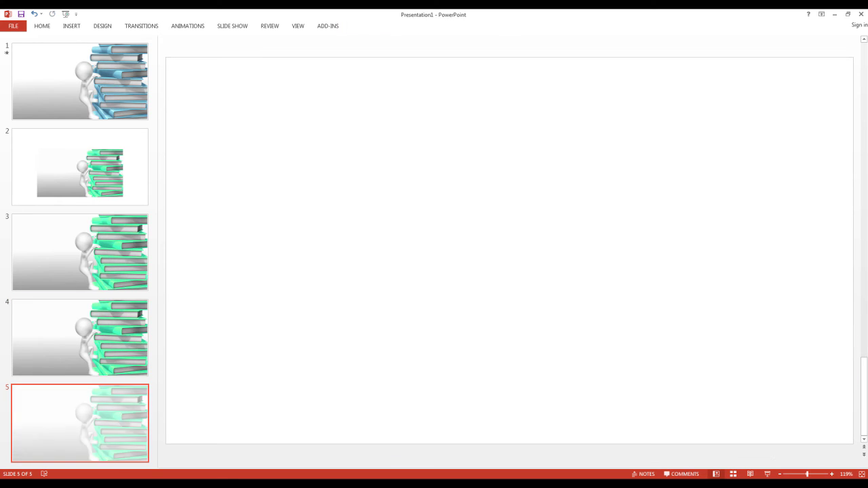
- Bring the downloaded climbing_book_stack WMV video from the web browser window onto blank slide 5 and align it to cover the slide
key(alt+Tab)
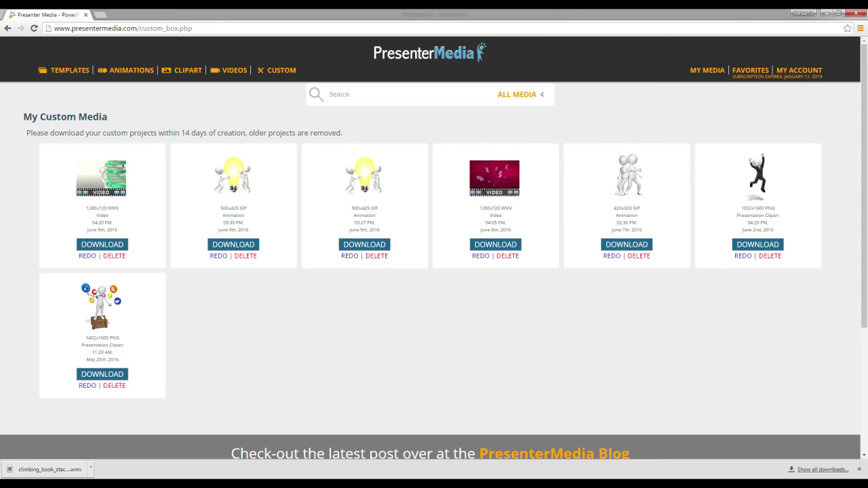
click(841, 12)
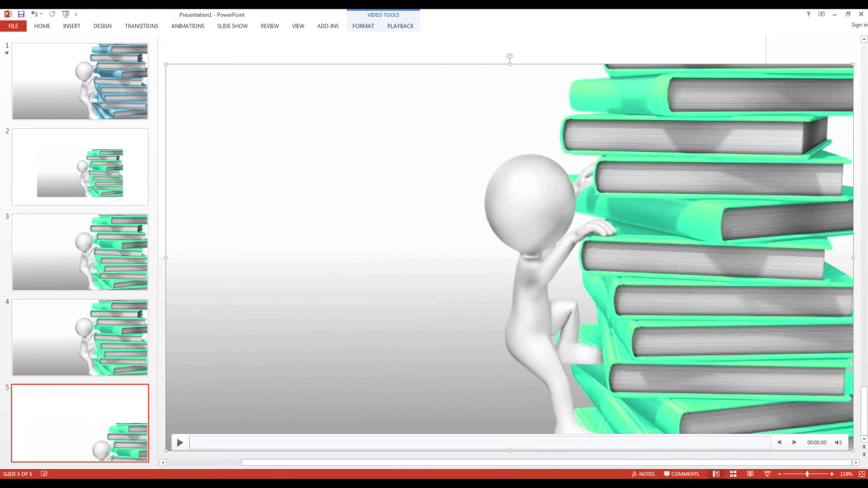
mouse_move(509, 258)
mouse_down()
mouse_move(391, 178)
mouse_move(382, 117)
mouse_move(434, 70)
mouse_move(413, 65)
mouse_move(422, 65)
mouse_move(508, 247)
mouse_up()
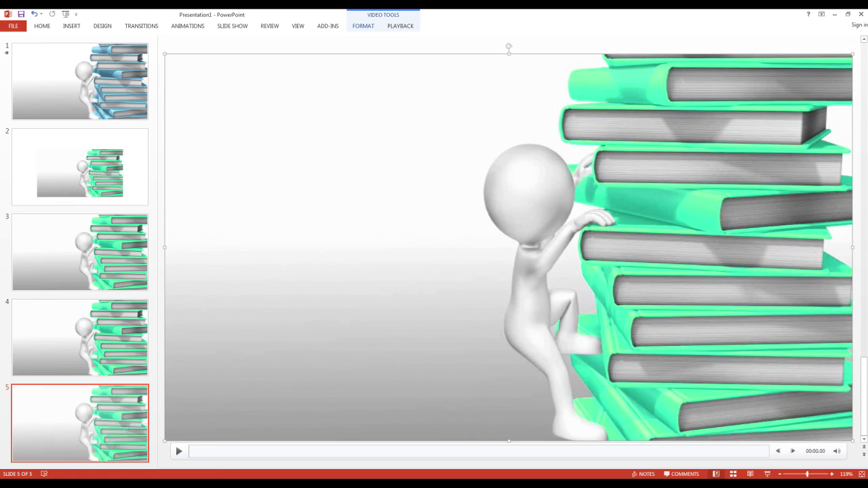
- Open the playback options for the video on slide 5
click(363, 26)
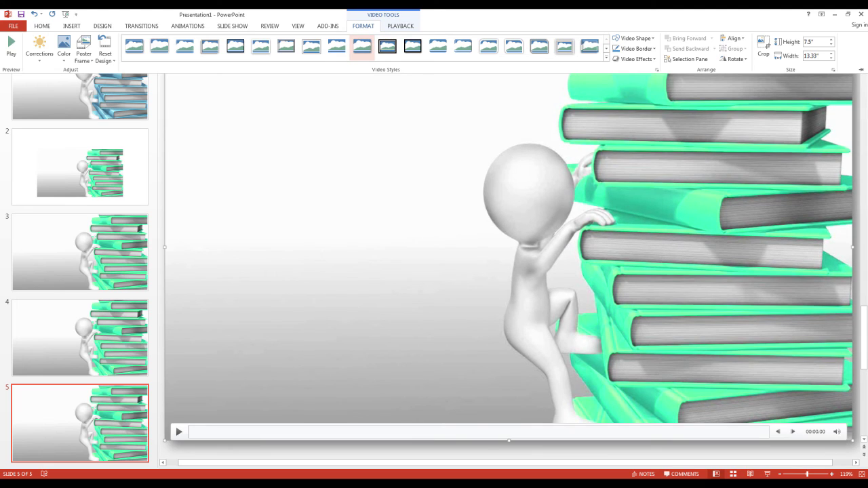
click(400, 26)
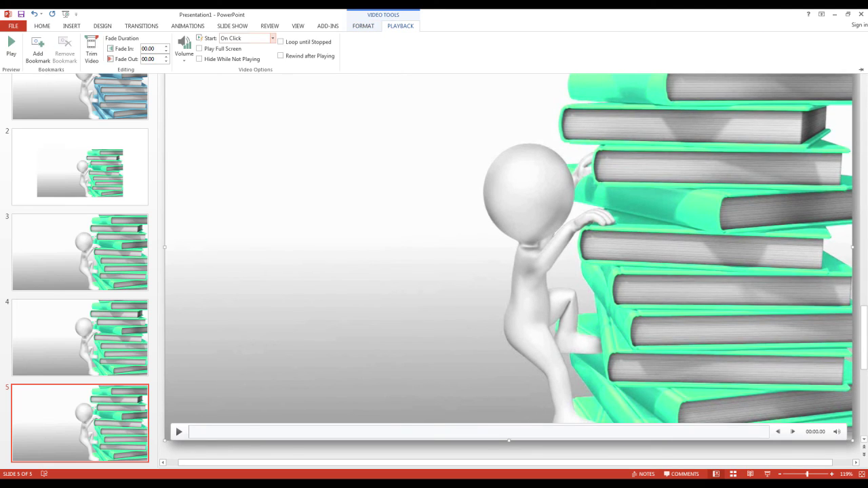